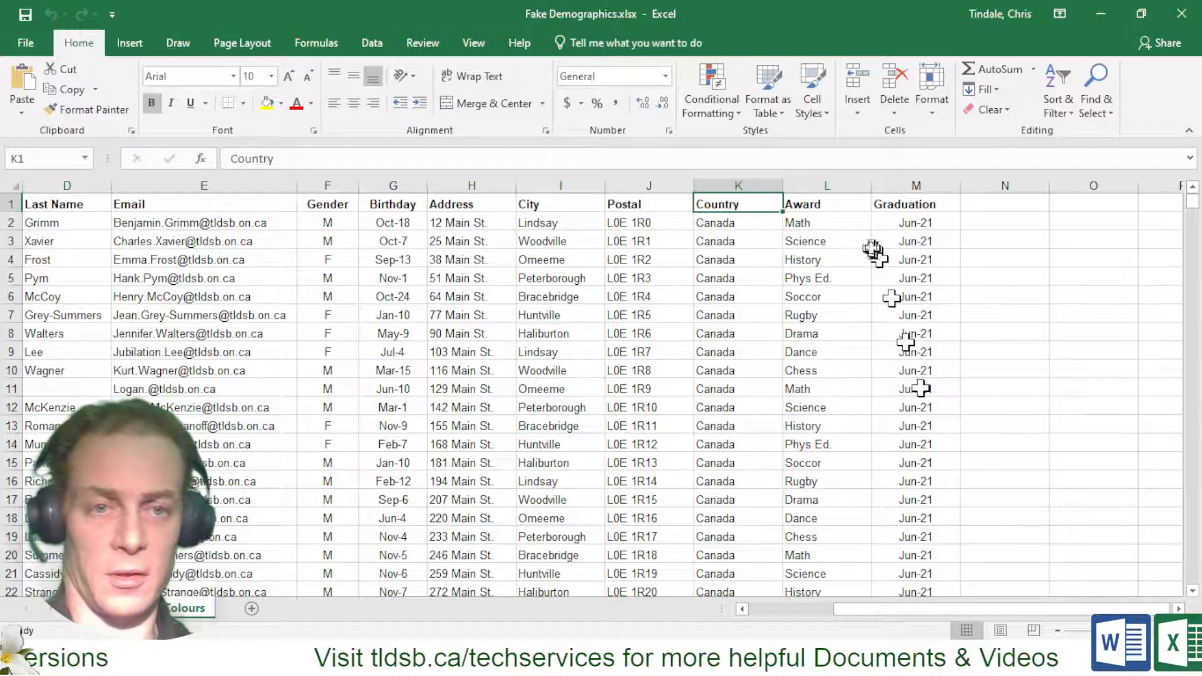
# Review the Award (L) and Graduation (M) columns, then close the Fake Demographics workbook
pyautogui.click(825, 186)
pyautogui.click(902, 181)
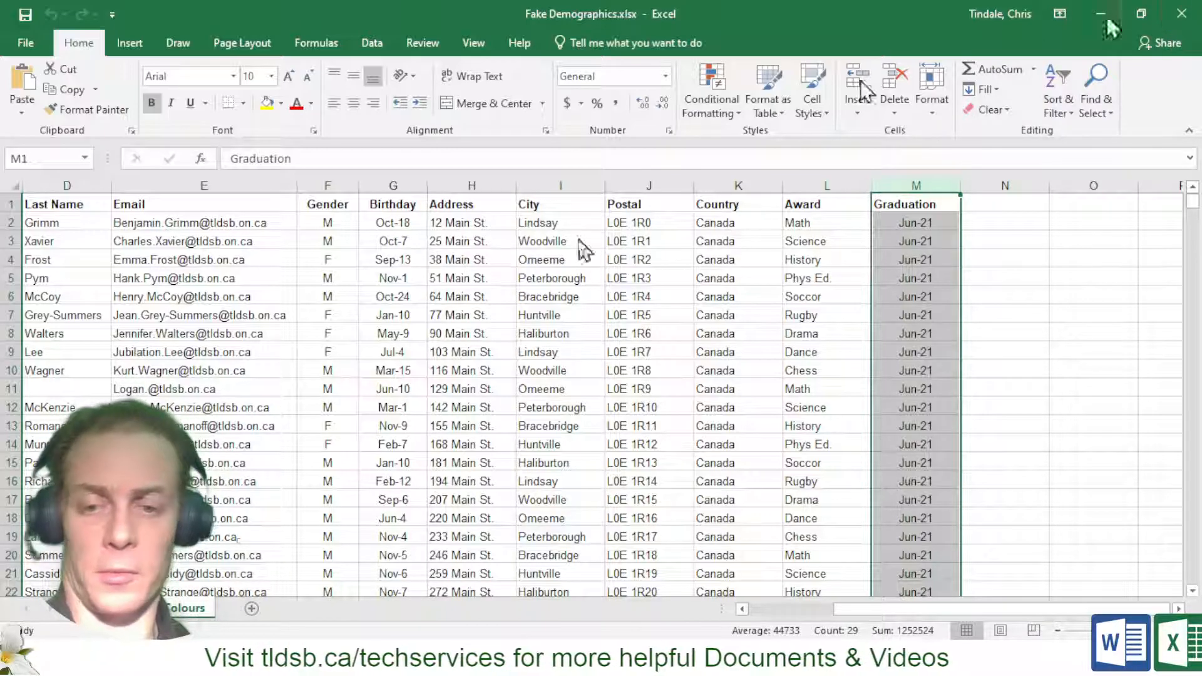
pyautogui.click(1180, 13)
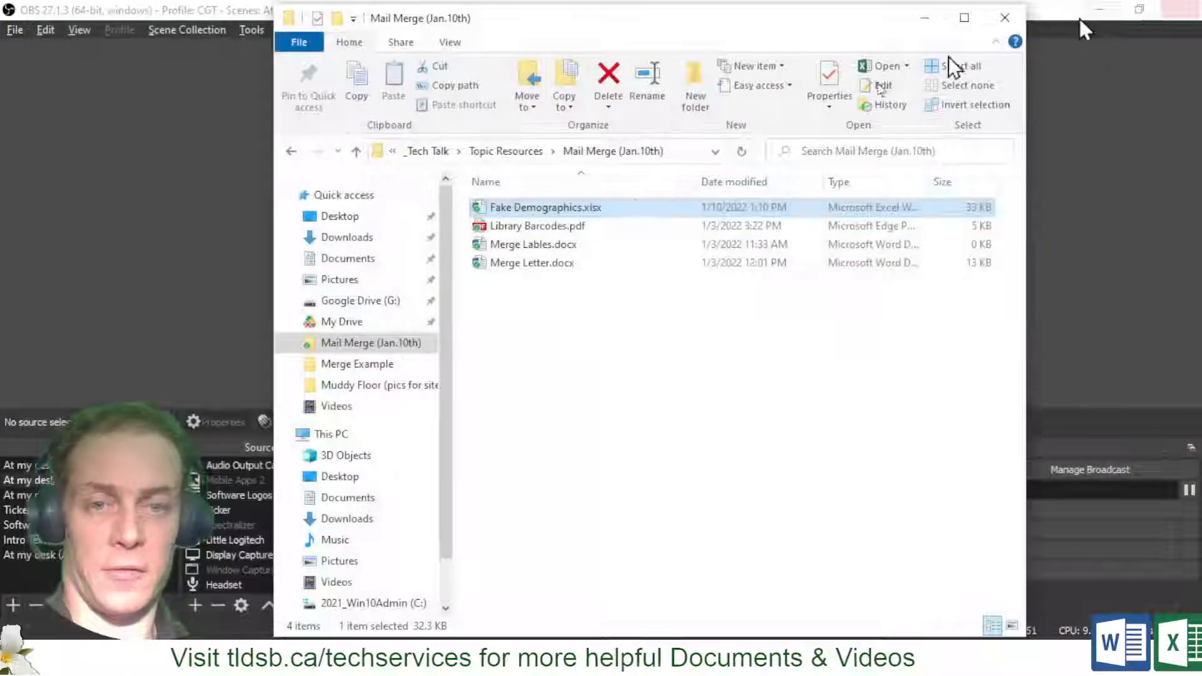
# Open Merge Letter.docx from the Mail Merge (Jan.10th) folder
pyautogui.doubleClick(510, 264)
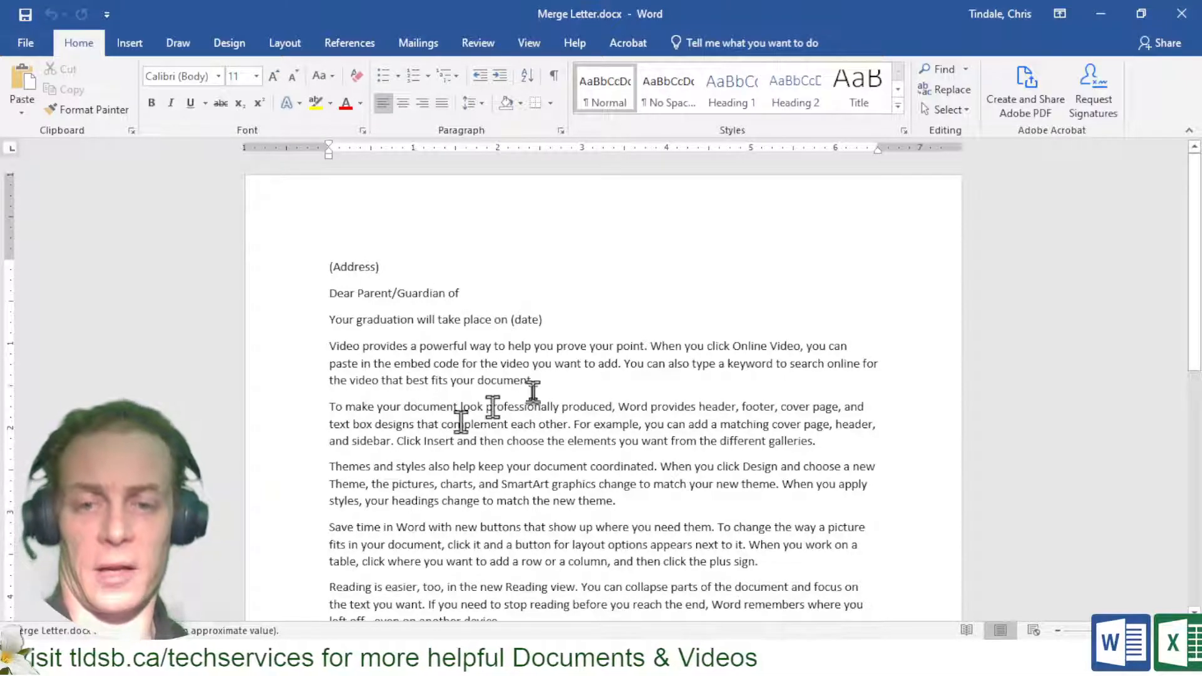
# Inspect the letter's (Address) and (date) placeholders, then switch to the Mailings tab
pyautogui.click(391, 269)
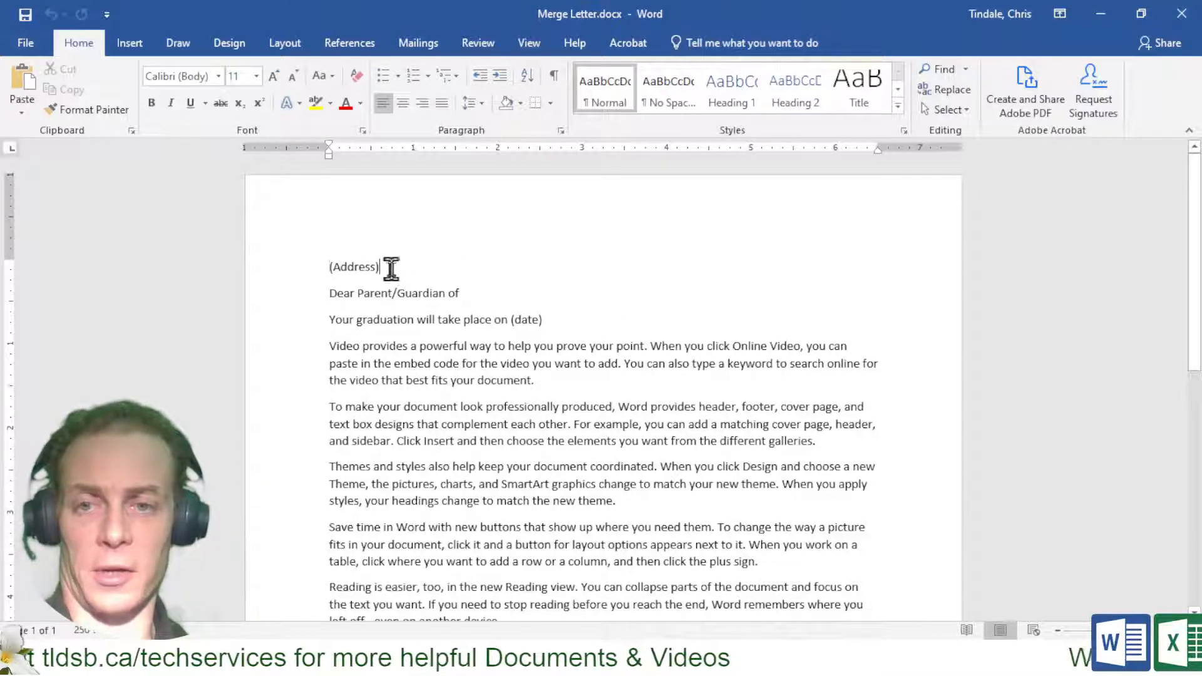
pyautogui.click(575, 318)
pyautogui.moveTo(573, 318); pyautogui.dragTo(508, 320)
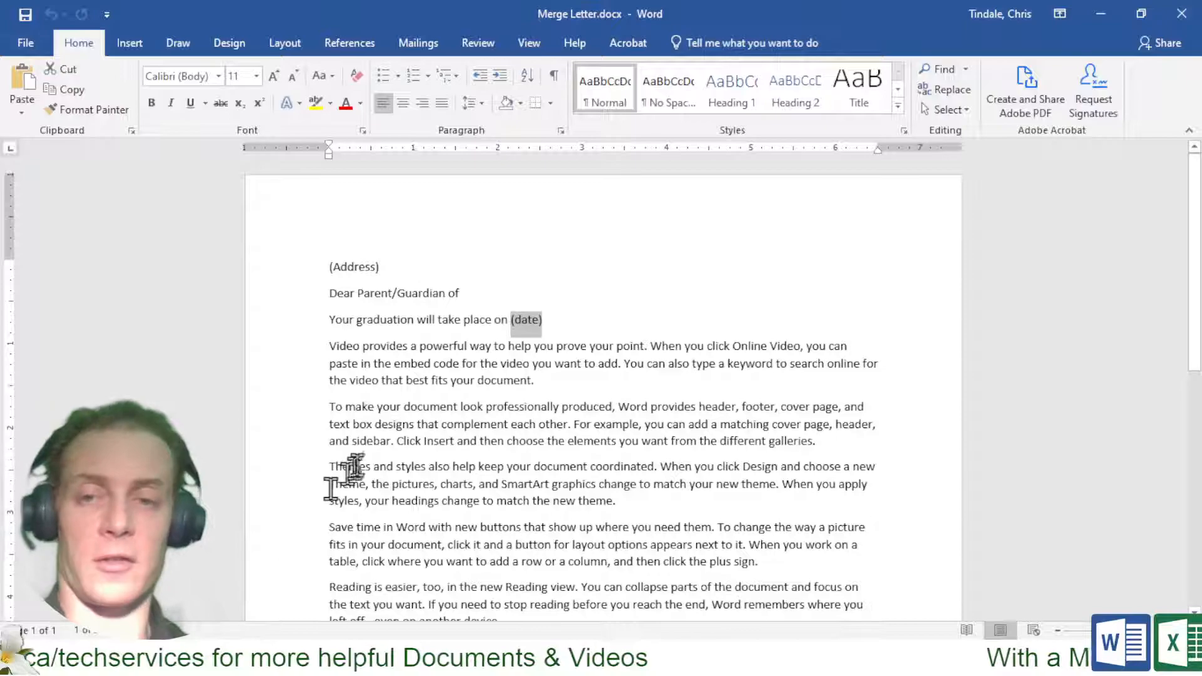
pyautogui.click(377, 268)
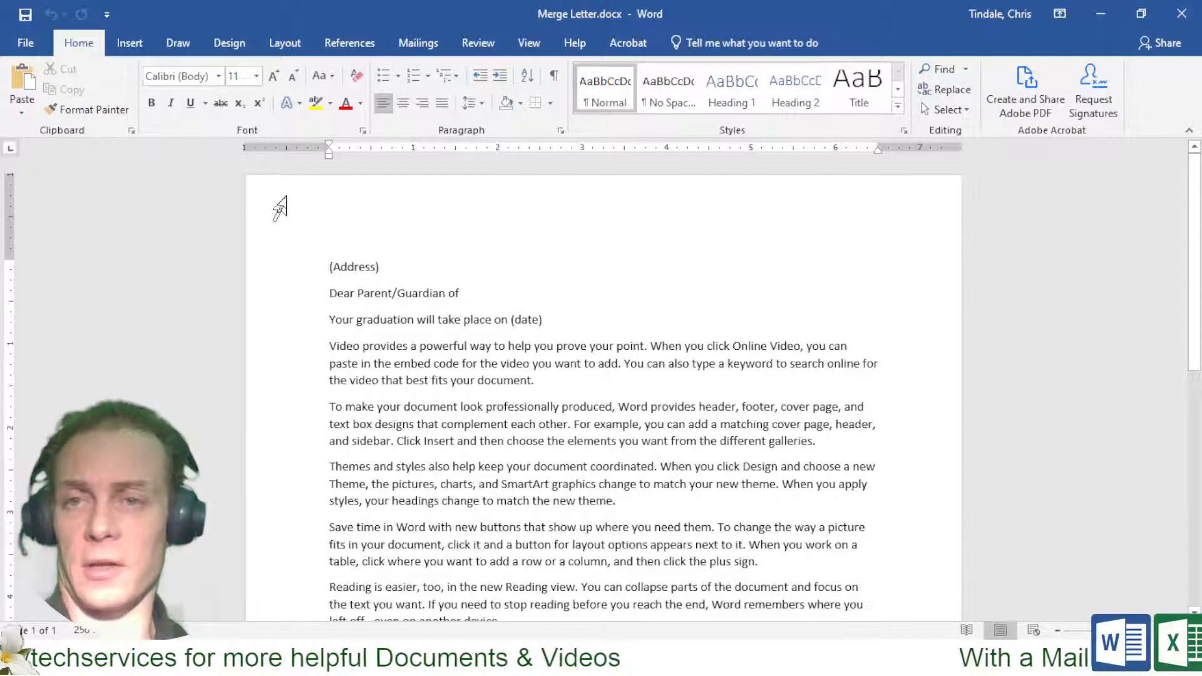
pyautogui.click(427, 38)
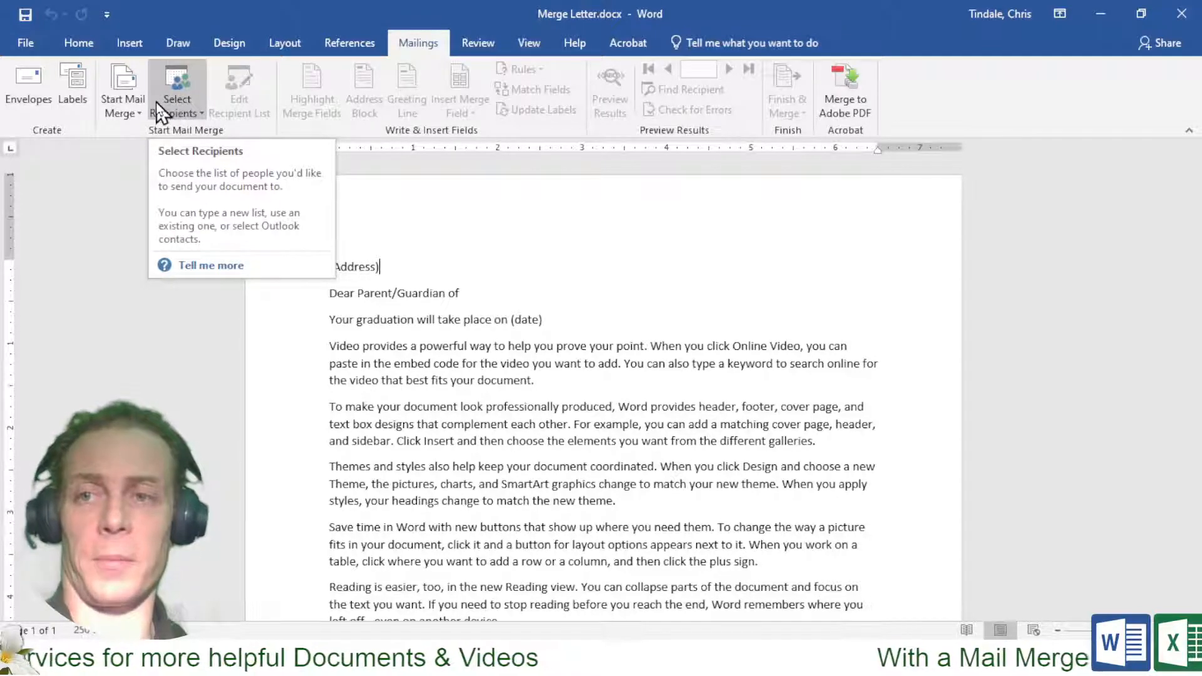
# Use Fake Demographics.xlsx from the Mail Merge (Jan.10th) folder as the existing recipient list
pyautogui.click(138, 103)
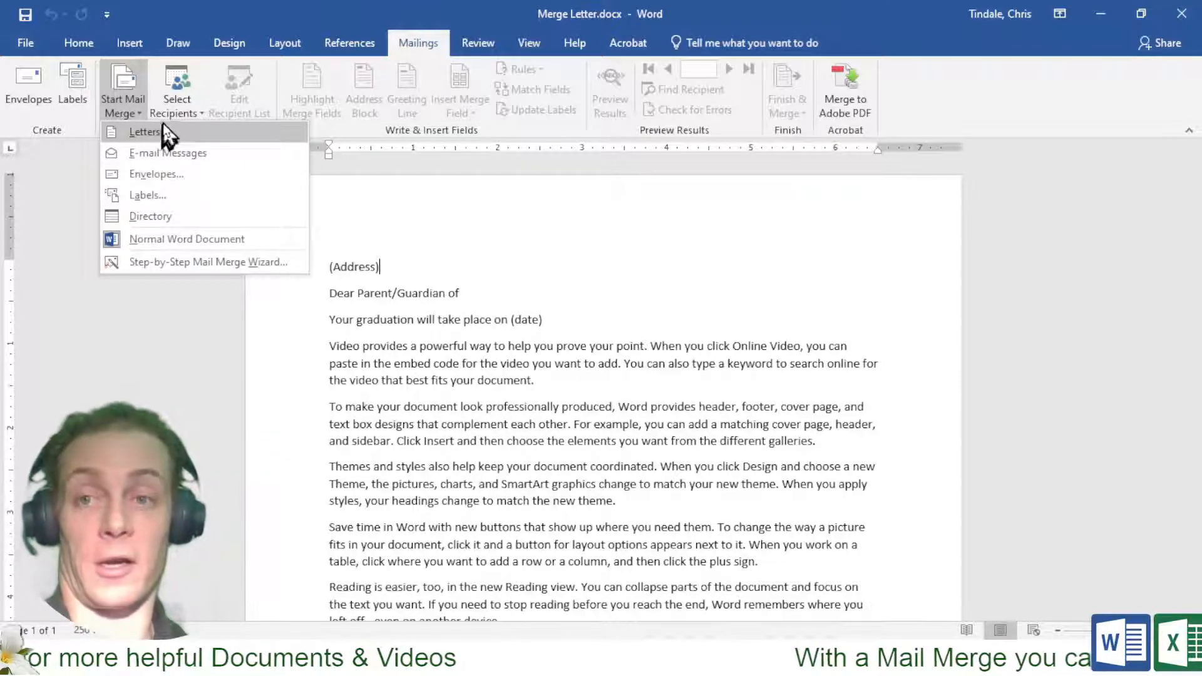
pyautogui.click(172, 107)
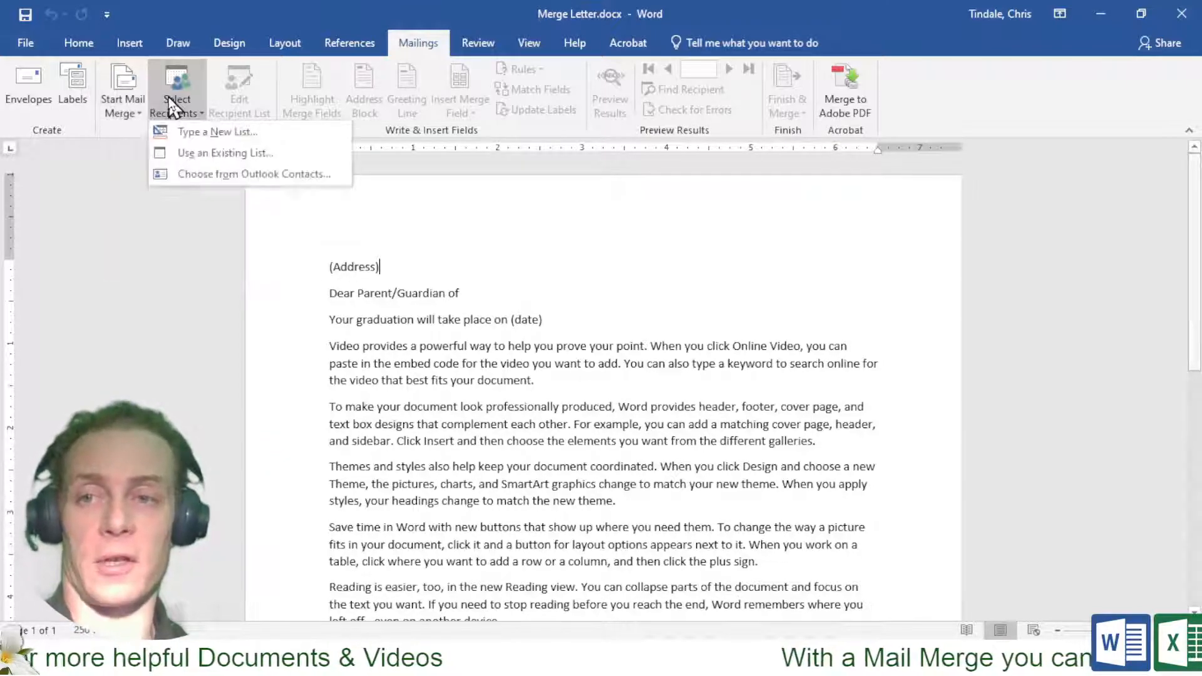
pyautogui.click(227, 154)
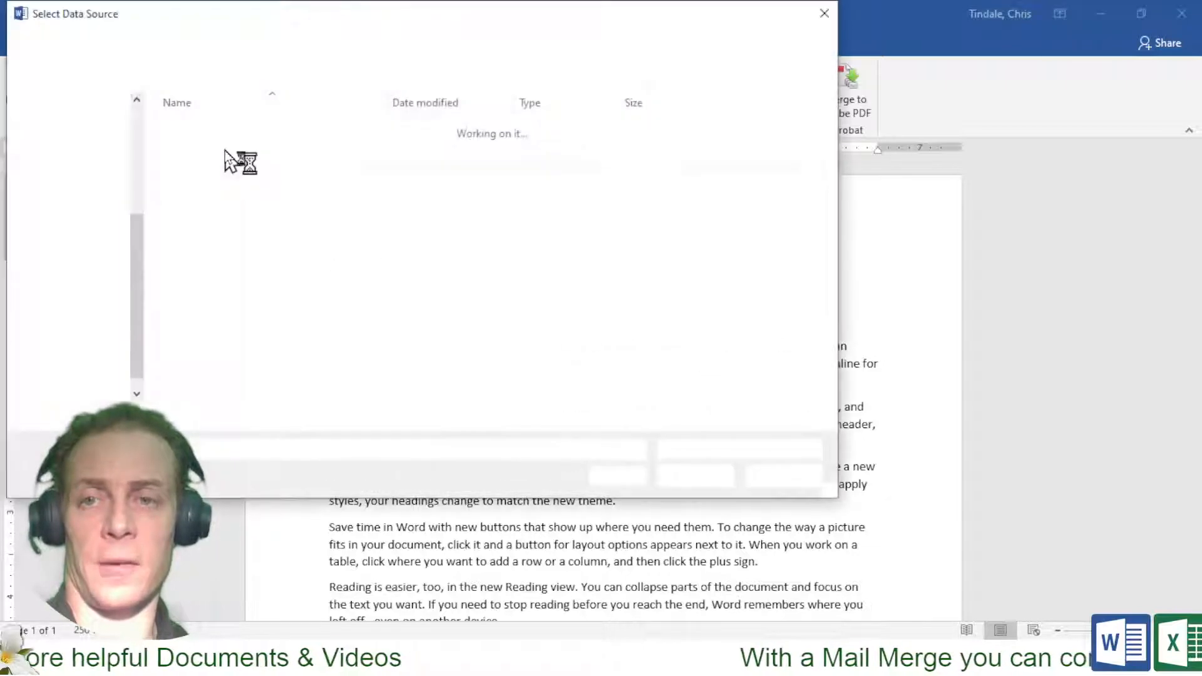
pyautogui.scroll(3, 138, 137)
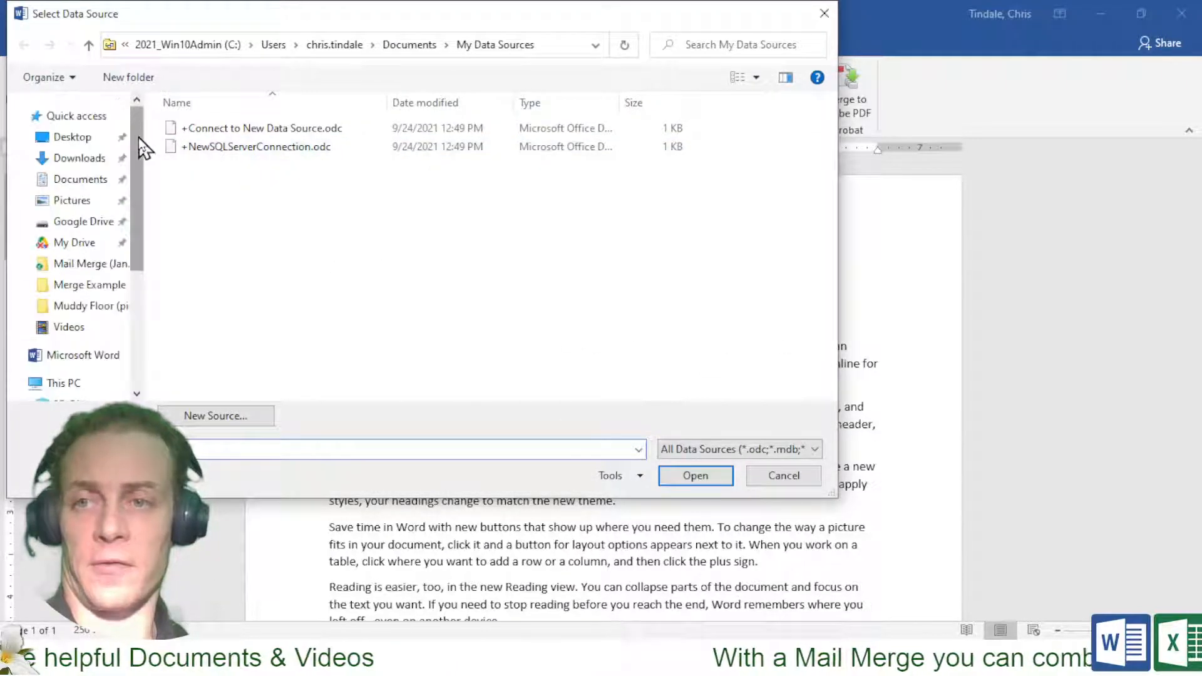
pyautogui.click(97, 271)
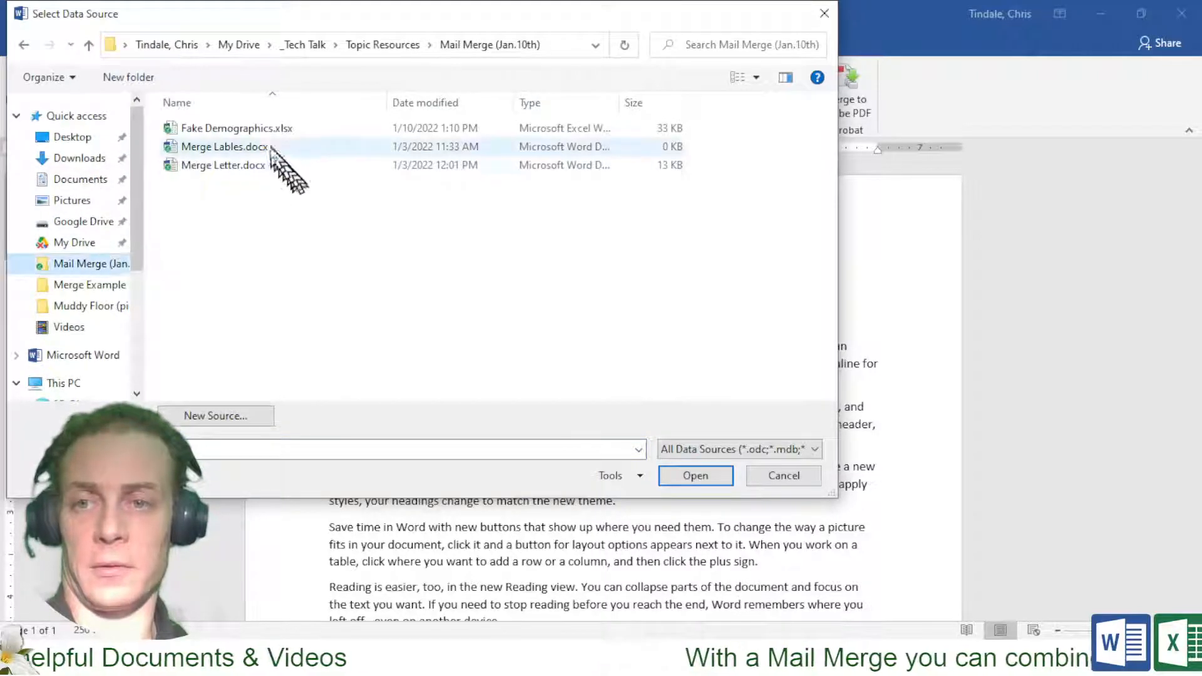
pyautogui.click(266, 128)
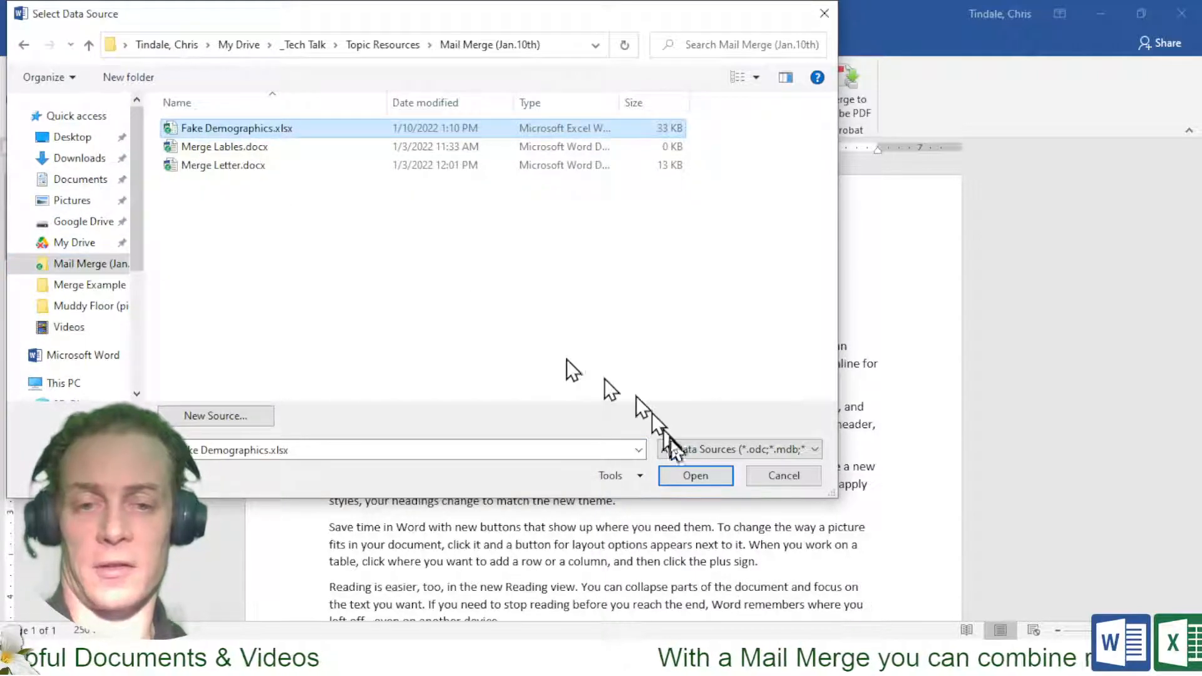
pyautogui.click(693, 475)
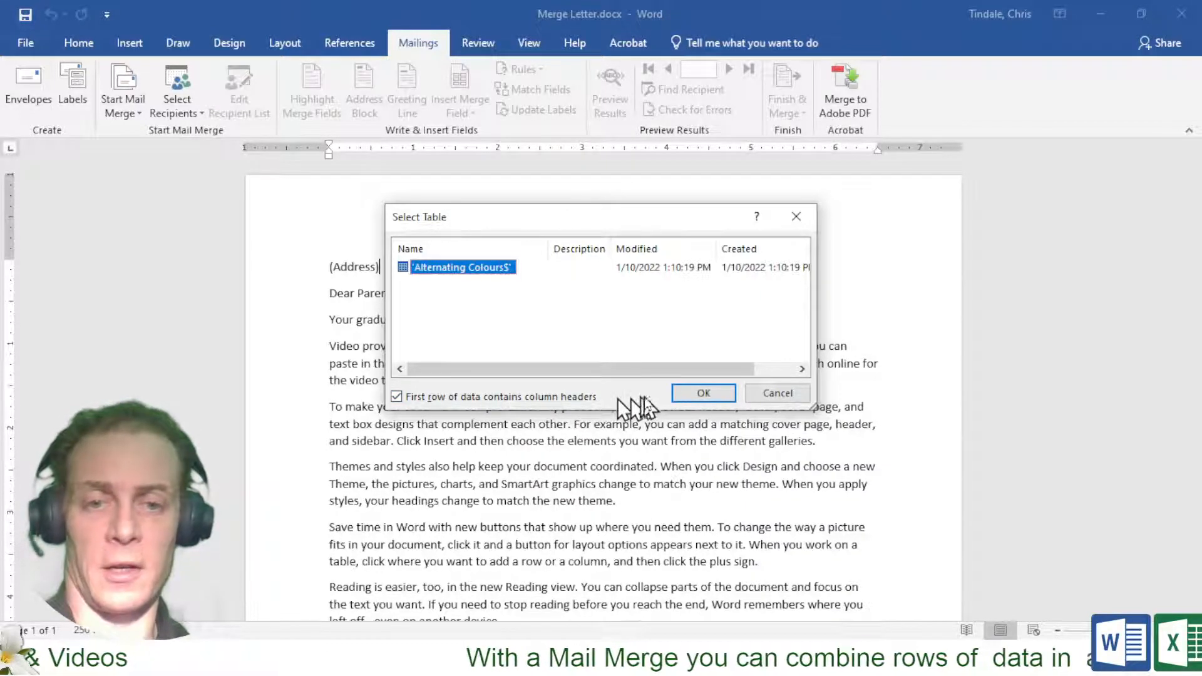
# Confirm the 'Alternating Colours$' sheet, clear the (Address) placeholder, and open the recipient list
pyautogui.click(695, 393)
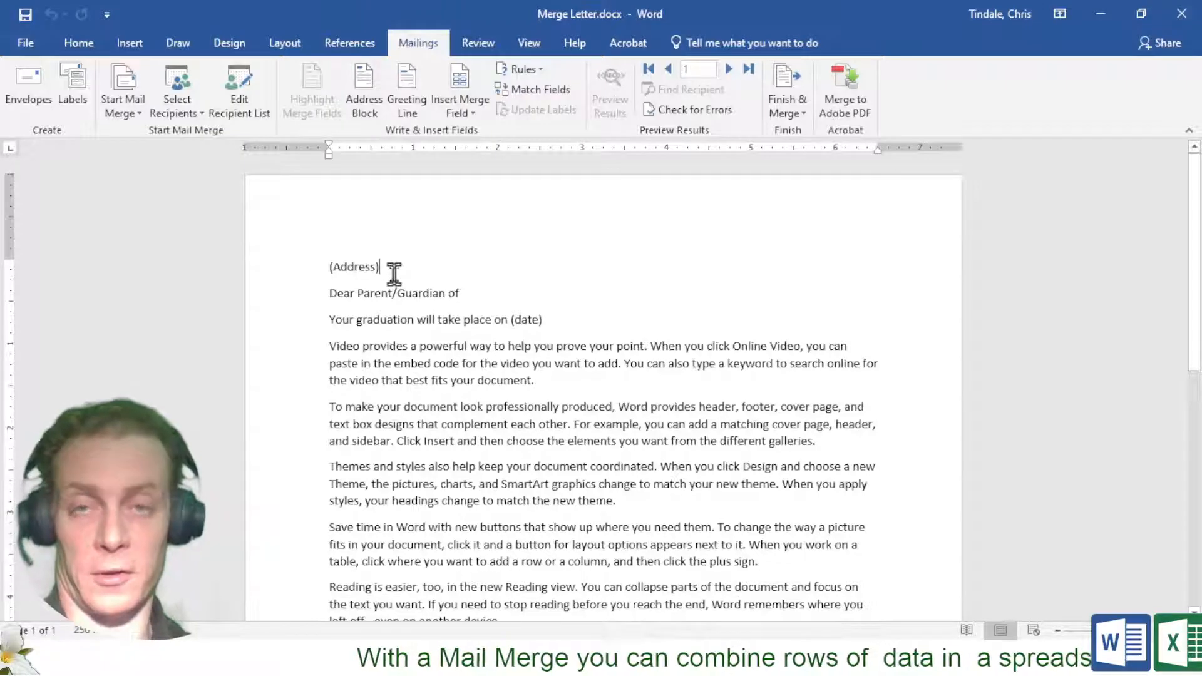
pyautogui.moveTo(385, 269); pyautogui.dragTo(333, 279)
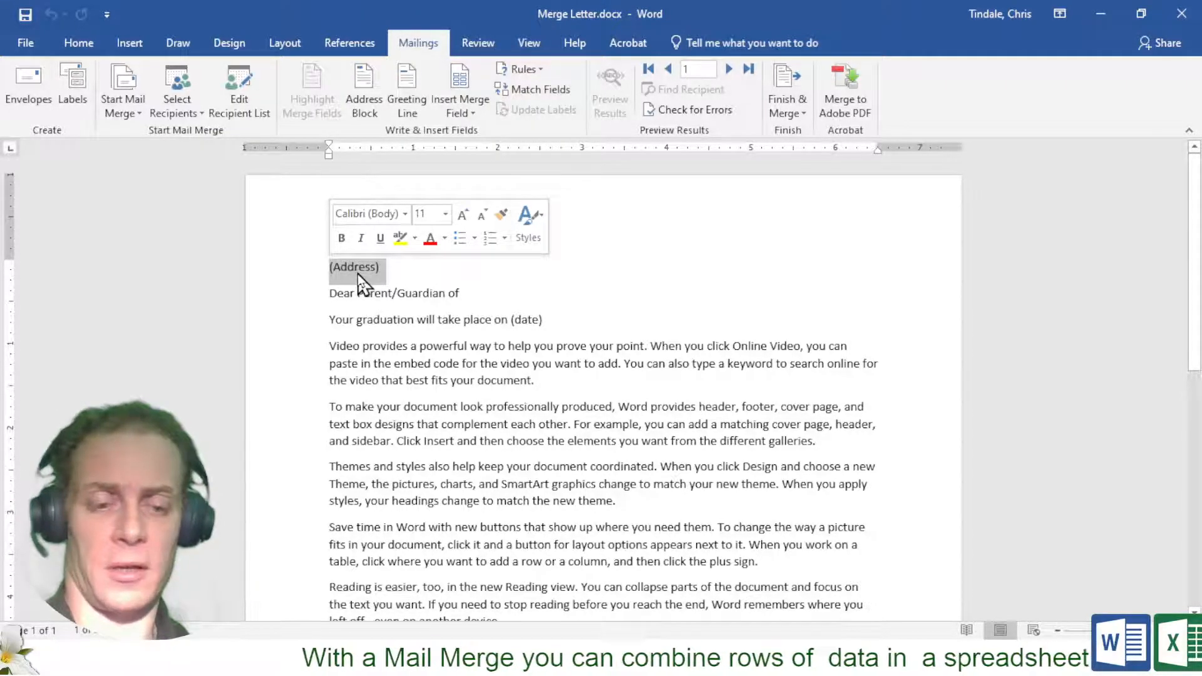
pyautogui.press('Delete')
pyautogui.hotkey('ctrl', 'z')
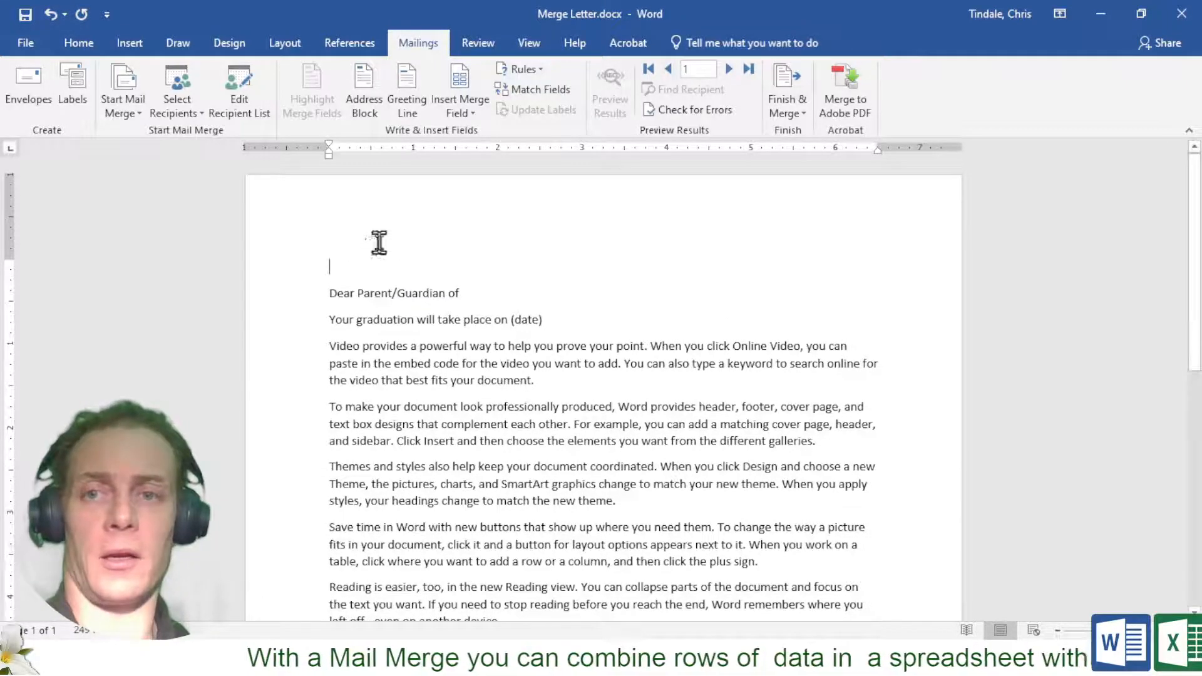
pyautogui.click(247, 114)
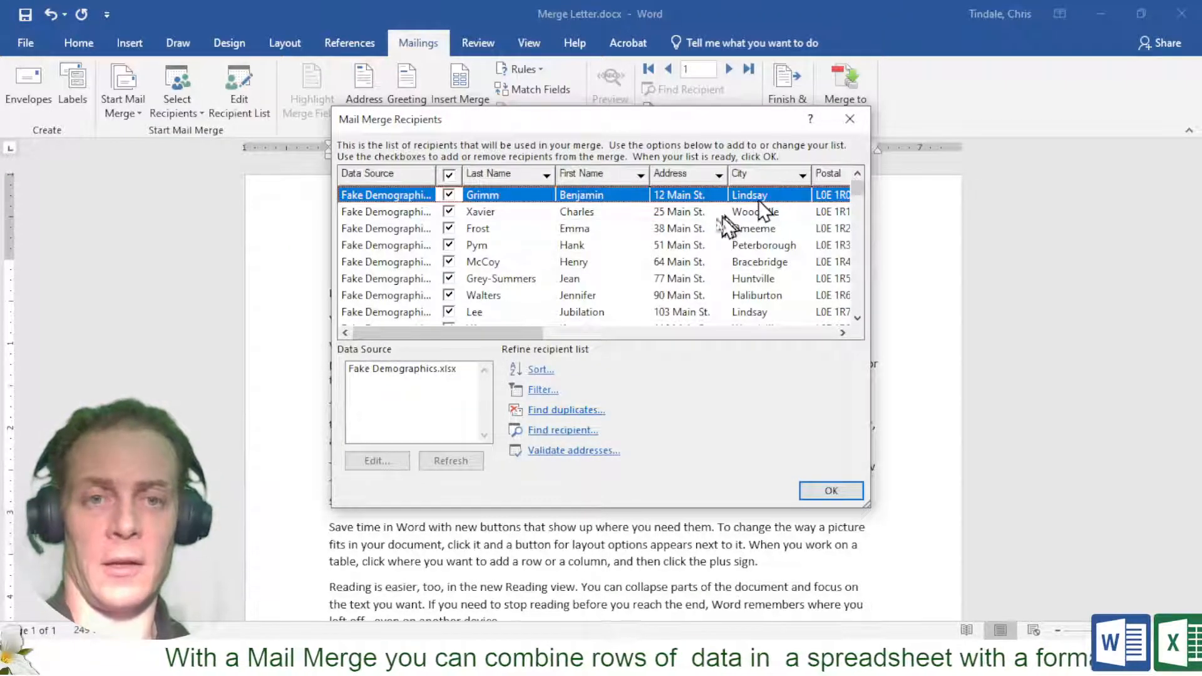
# Scroll through the imported student recipients, then bring up the recipient Filter settings
pyautogui.scroll(-5, 654, 250)
pyautogui.scroll(-8, 654, 251)
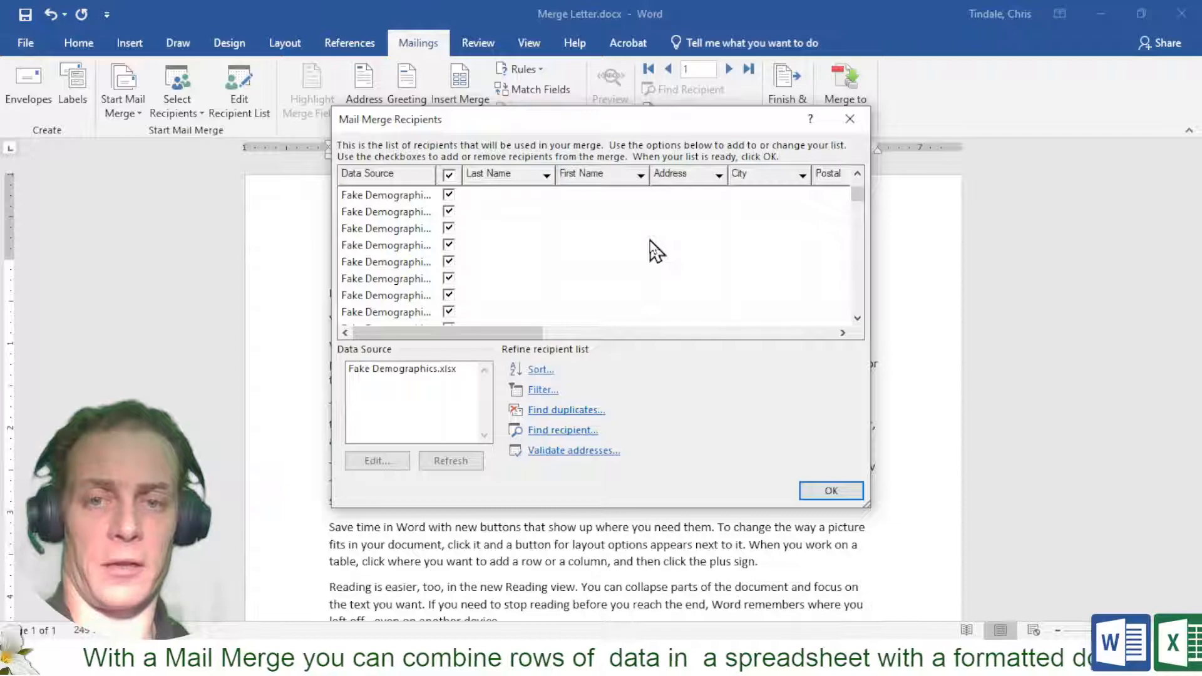
pyautogui.scroll(13, 654, 250)
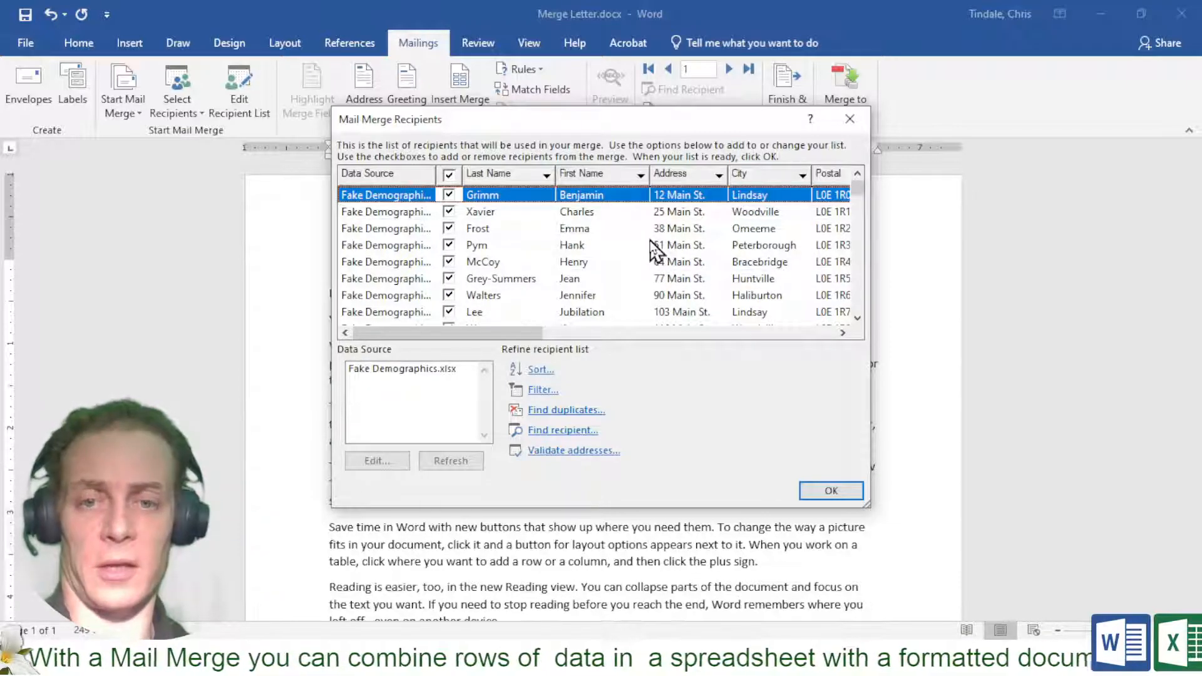
pyautogui.click(536, 392)
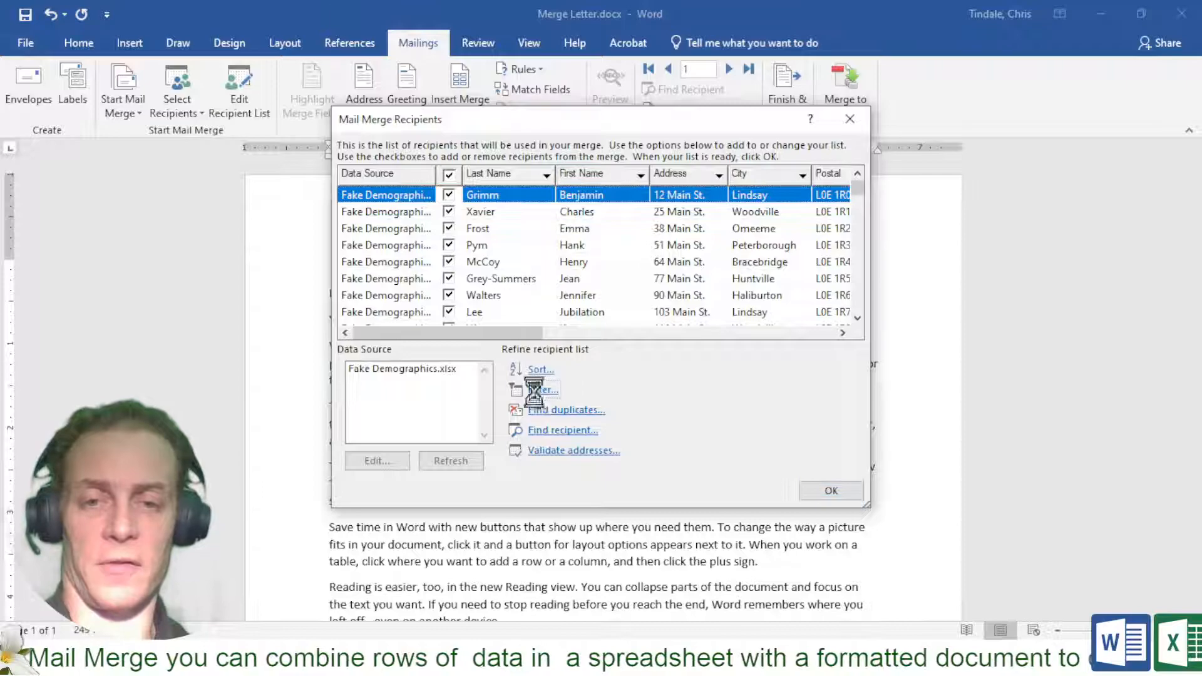
# Filter recipients to Student Number 'is not blank' and review the resulting list
pyautogui.click(524, 84)
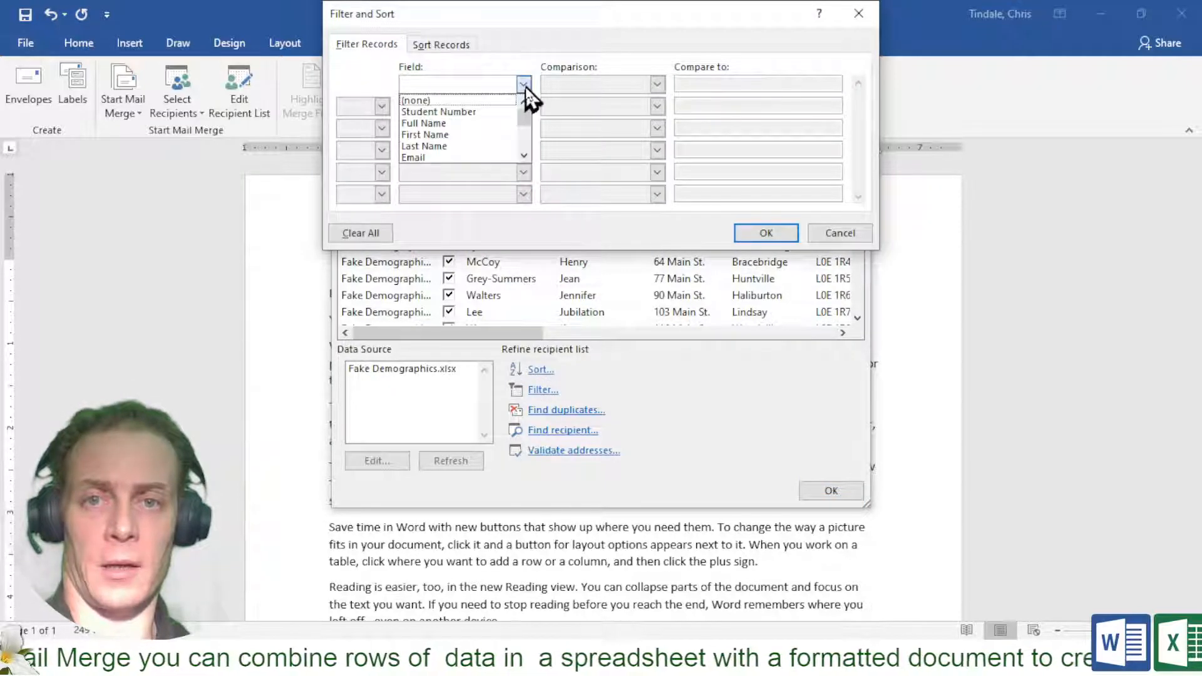
pyautogui.click(491, 113)
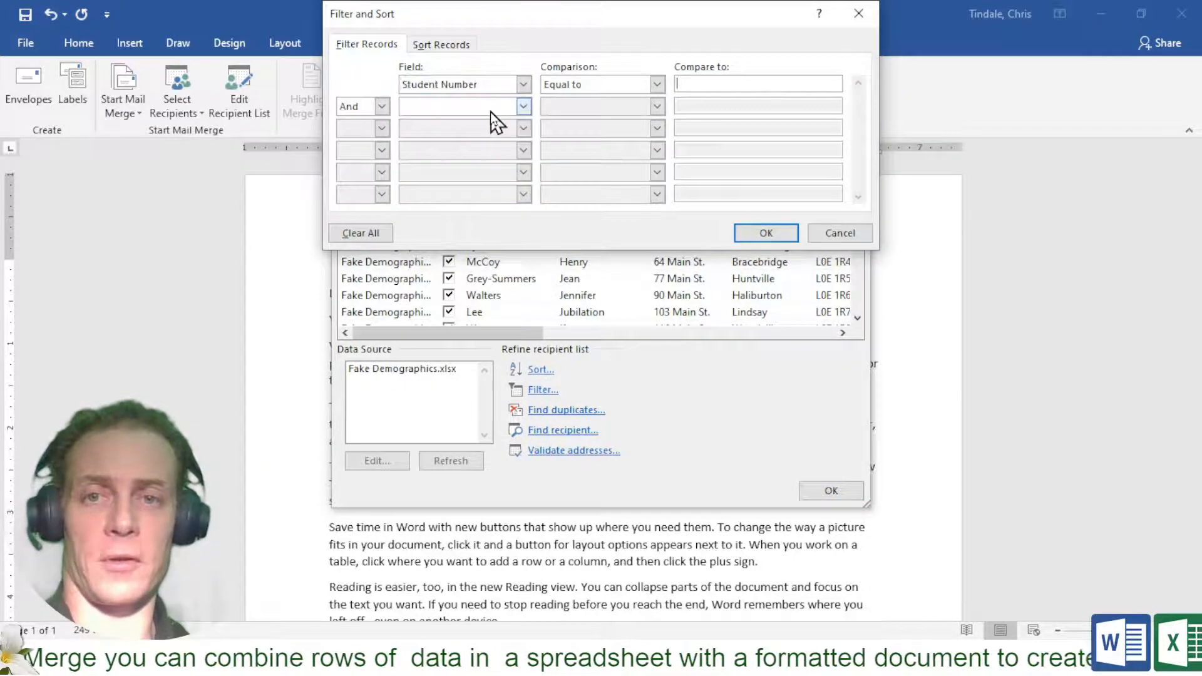
pyautogui.click(657, 85)
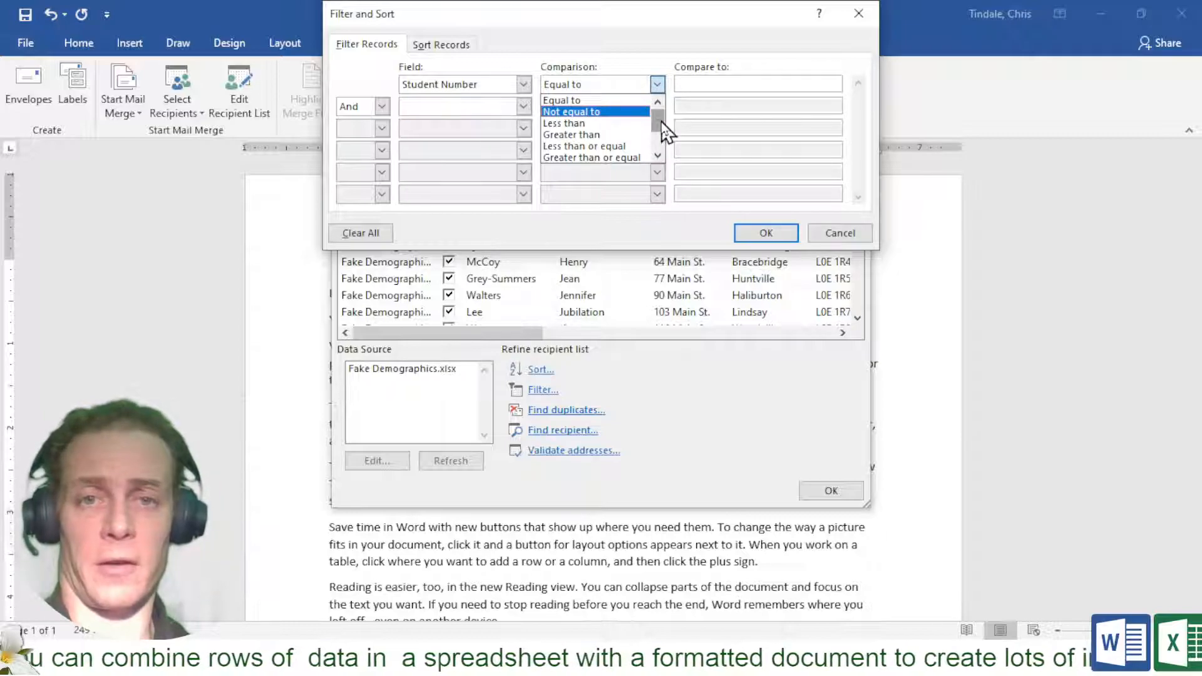
pyautogui.moveTo(653, 121); pyautogui.dragTo(654, 131)
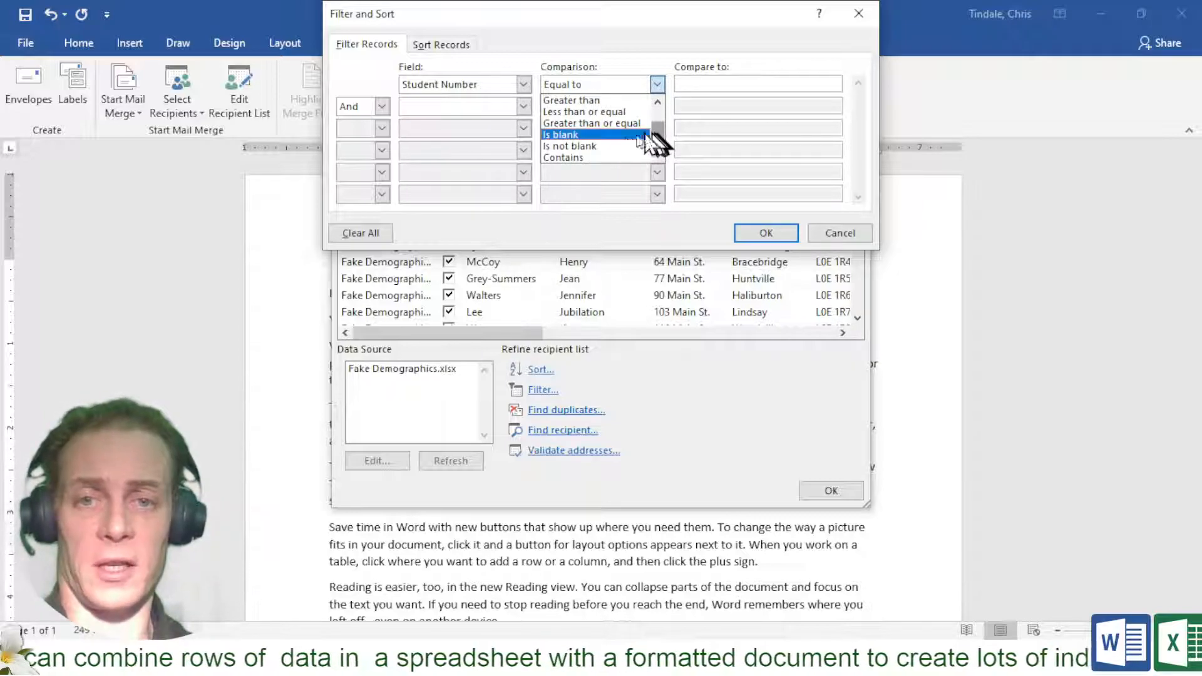
pyautogui.click(583, 145)
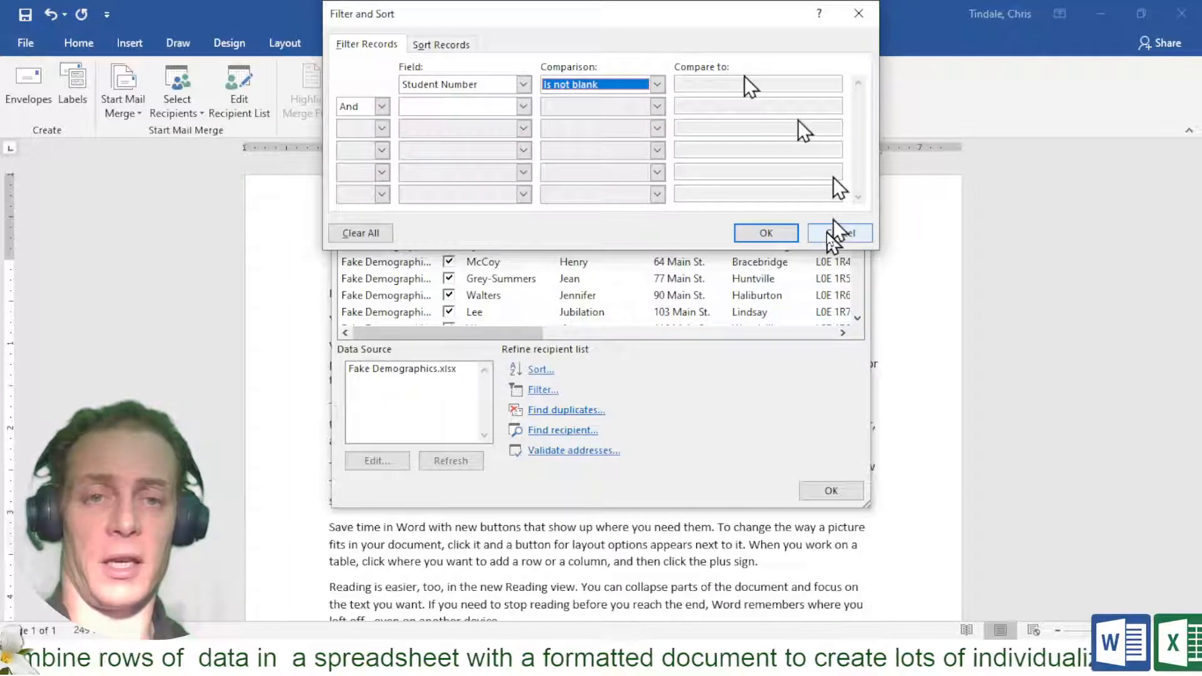
pyautogui.click(778, 230)
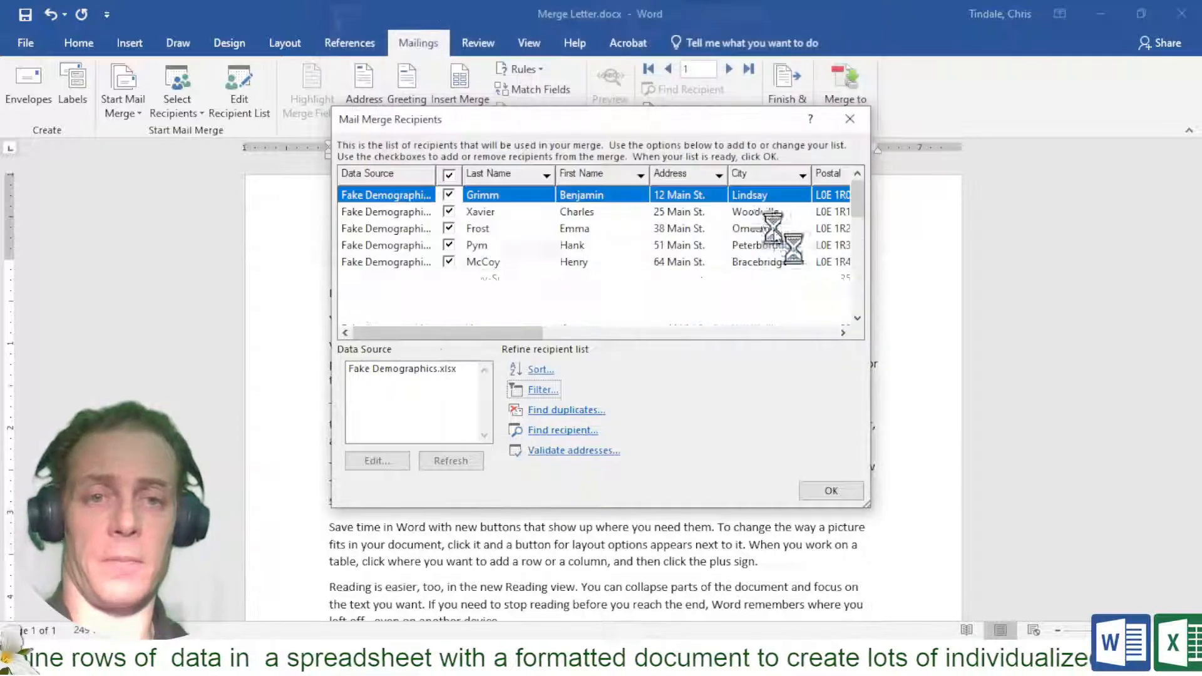
pyautogui.scroll(-7, 590, 249)
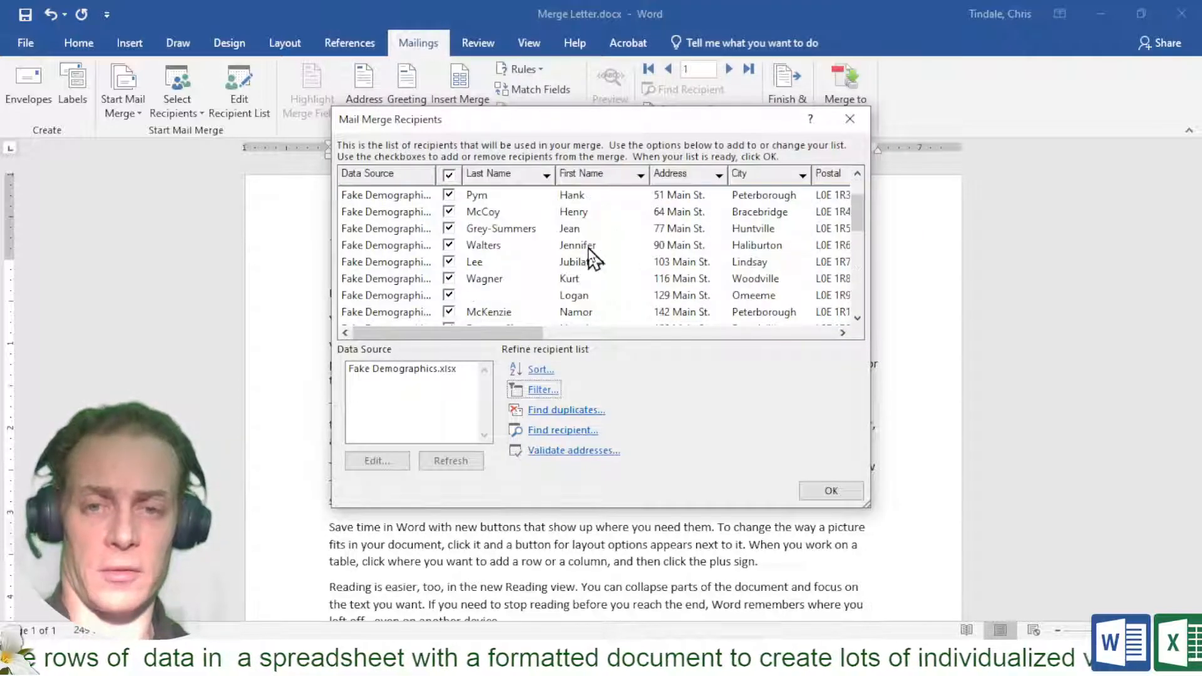
pyautogui.scroll(10, 589, 248)
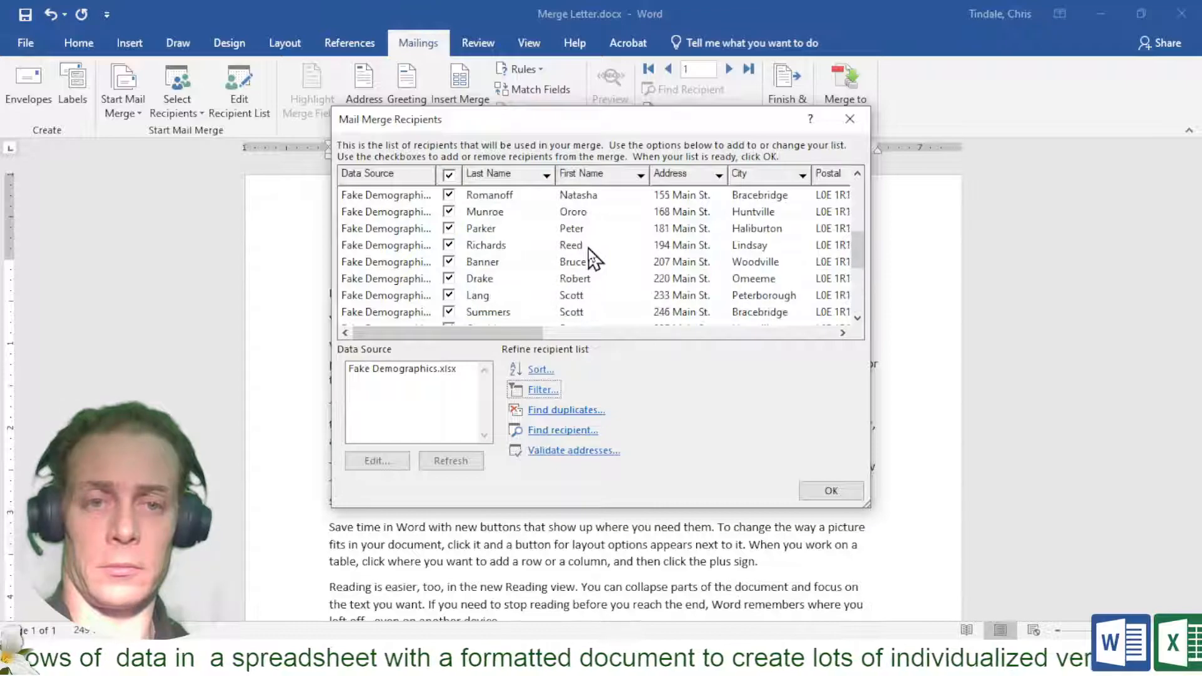
pyautogui.scroll(6, 588, 248)
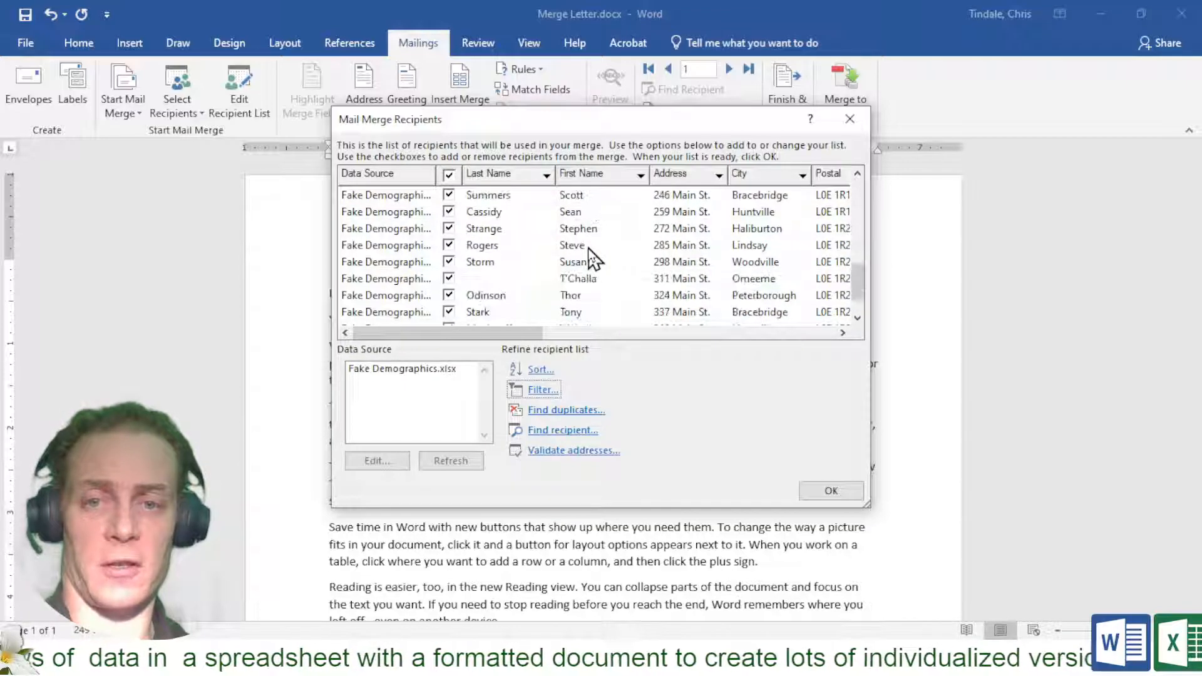
# Accept the recipients and insert a default-format «AddressBlock» field on the letter's first line
pyautogui.click(831, 489)
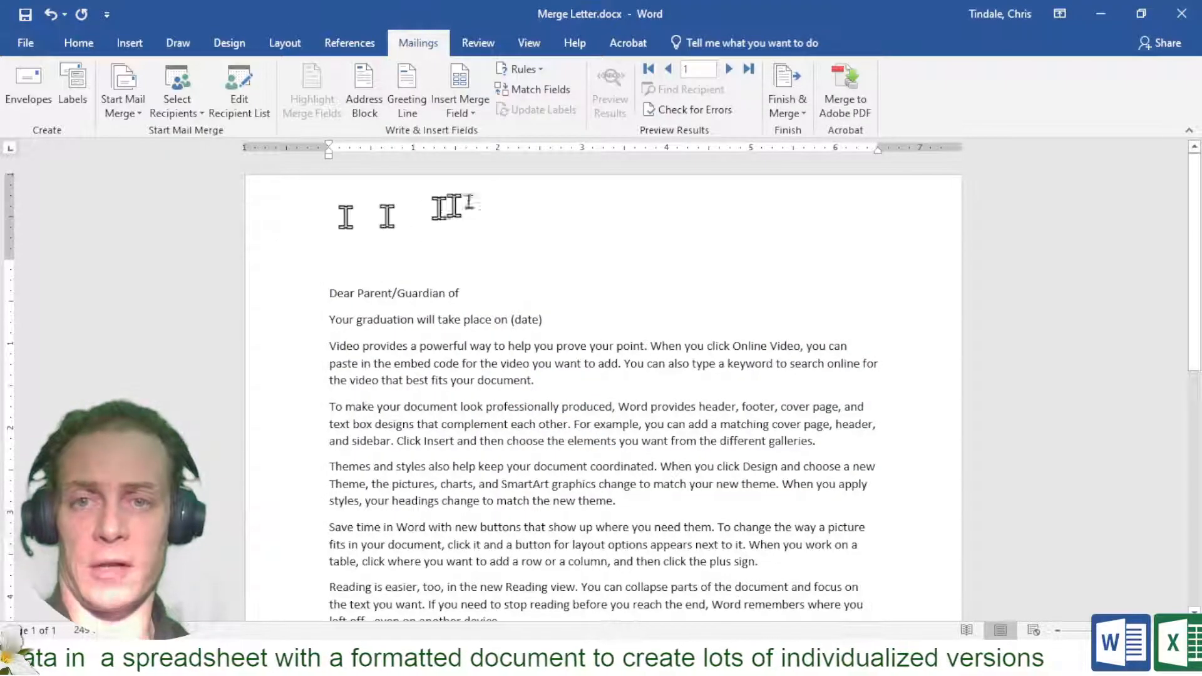
pyautogui.click(459, 109)
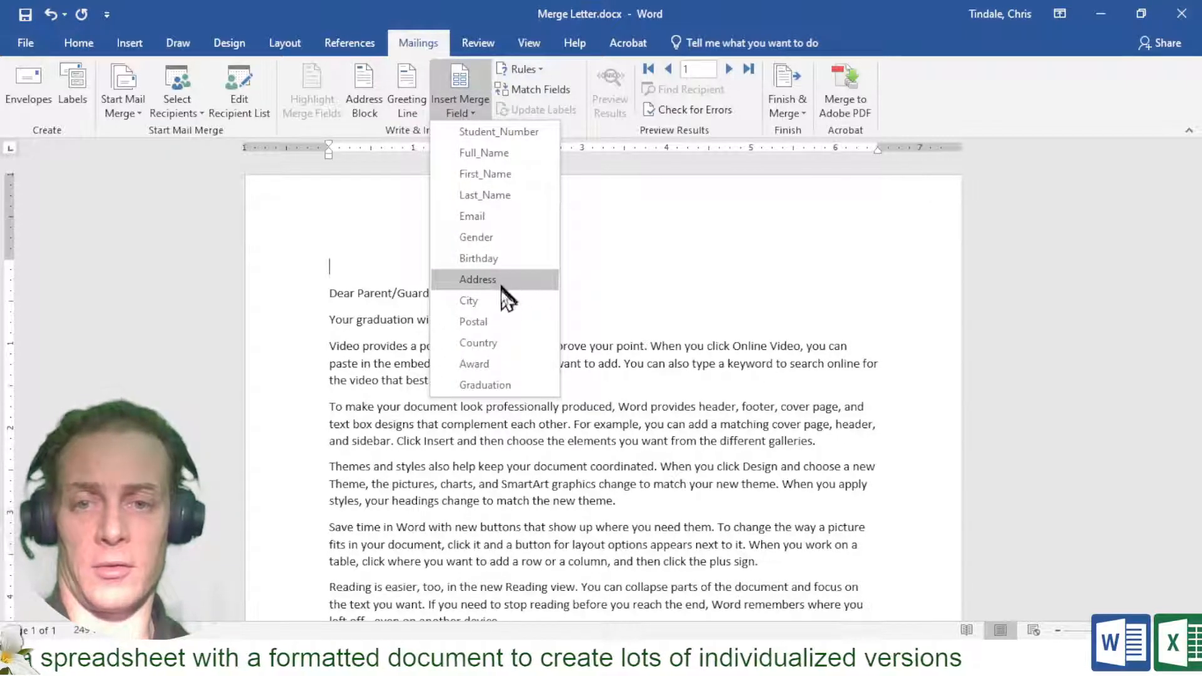
pyautogui.click(370, 246)
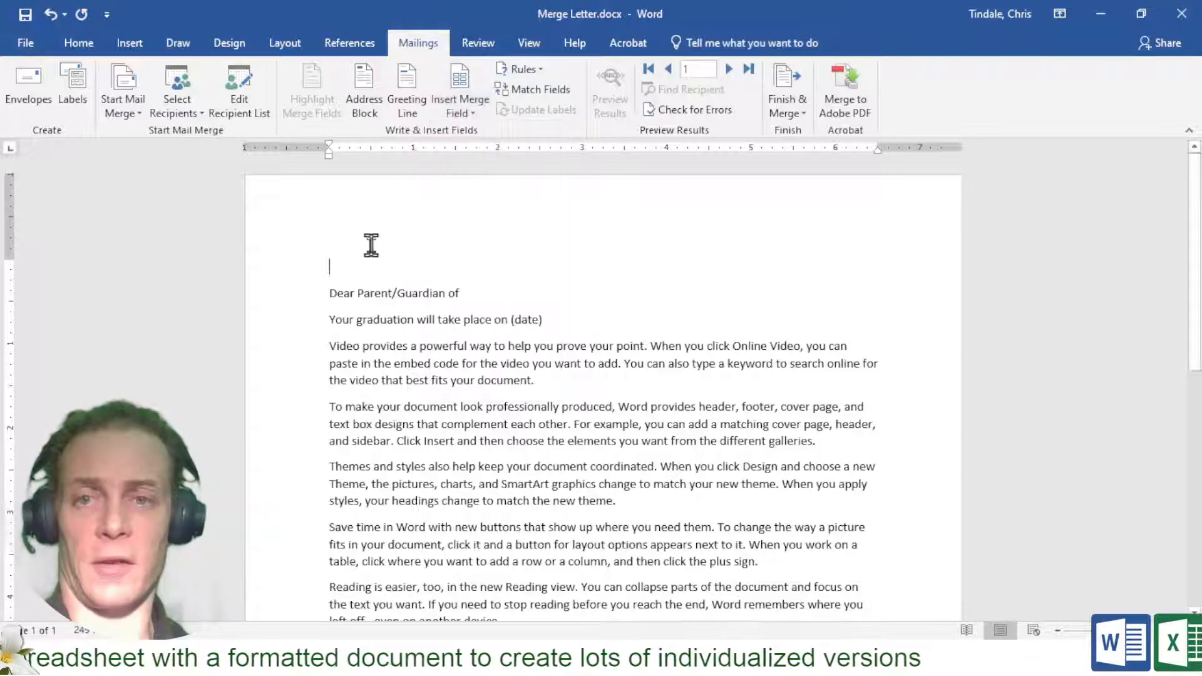
pyautogui.click(364, 106)
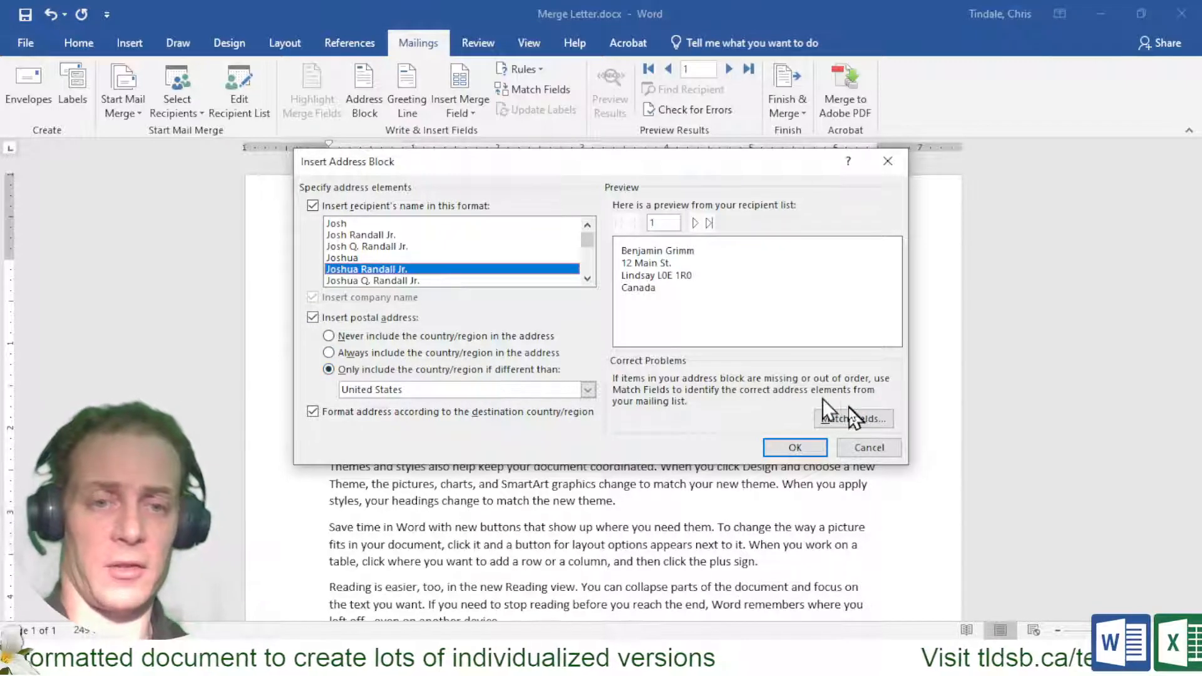
pyautogui.click(794, 447)
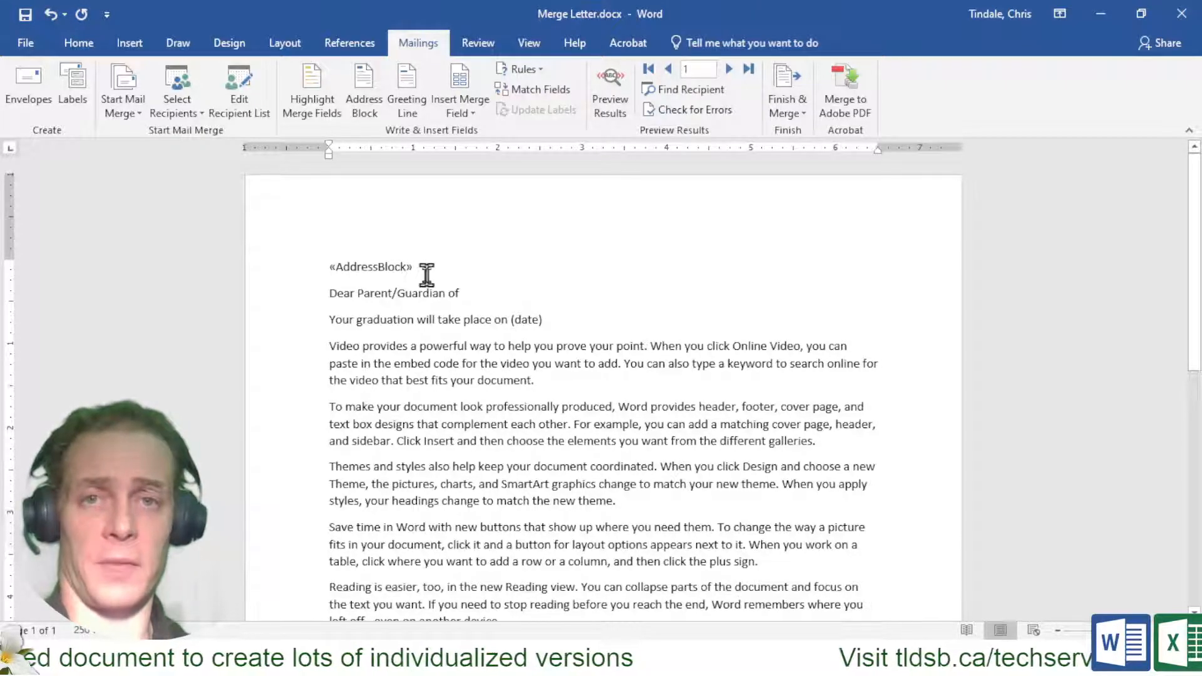
# Preview the first student's merged address and select the four address lines
pyautogui.click(606, 112)
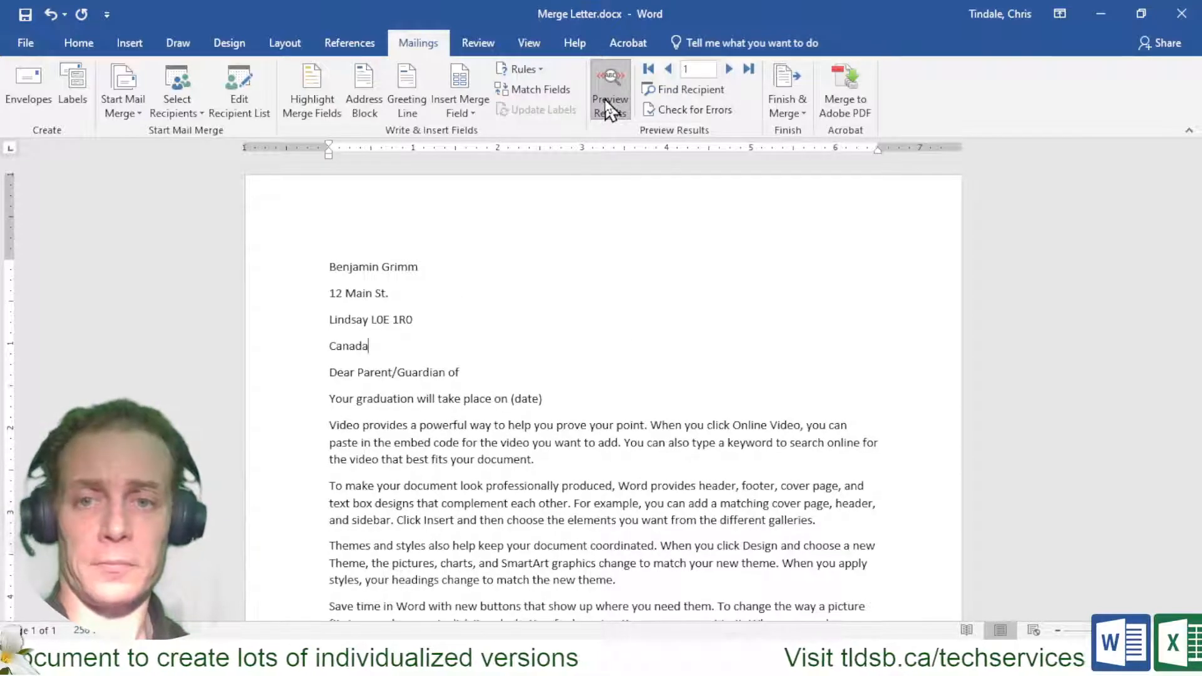
pyautogui.click(303, 280)
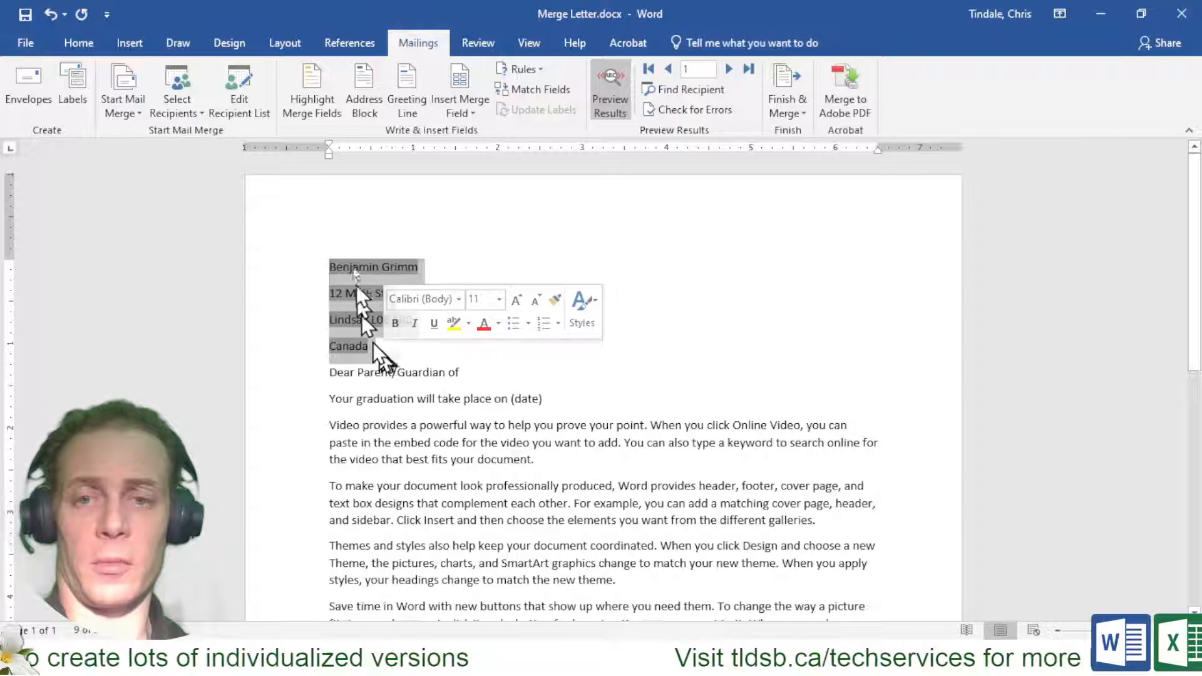
# Remove space after the address paragraphs and add a blank line before 'Dear Parent/Guardian of'
pyautogui.click(79, 44)
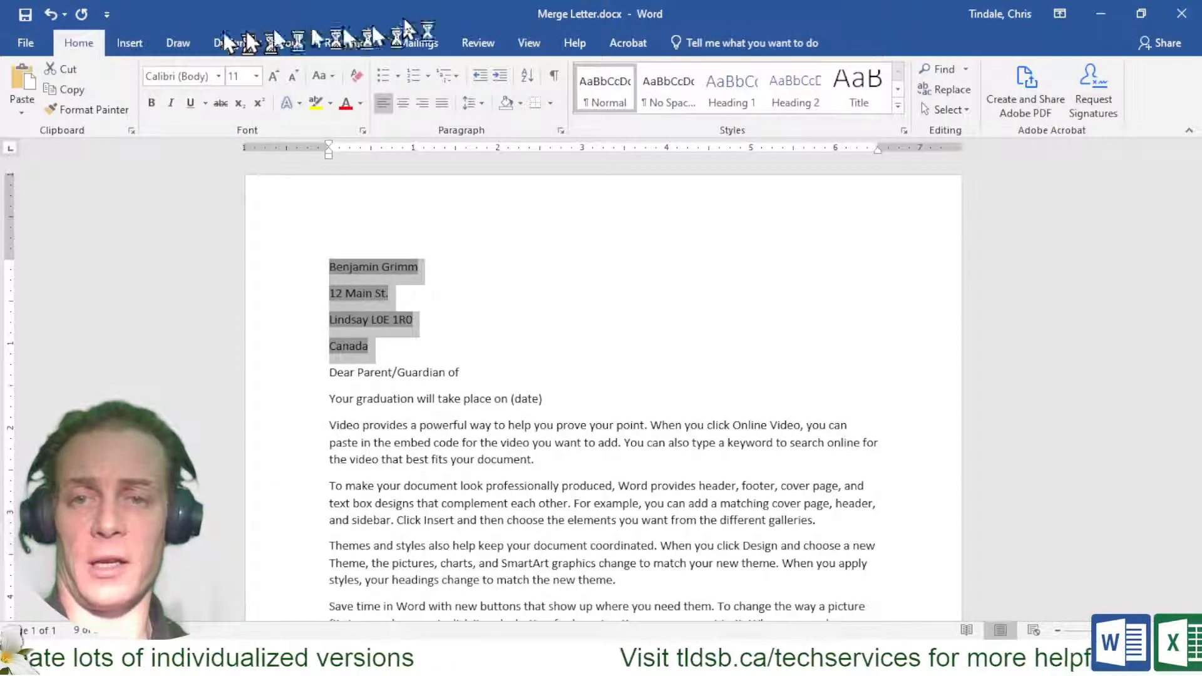
pyautogui.click(483, 104)
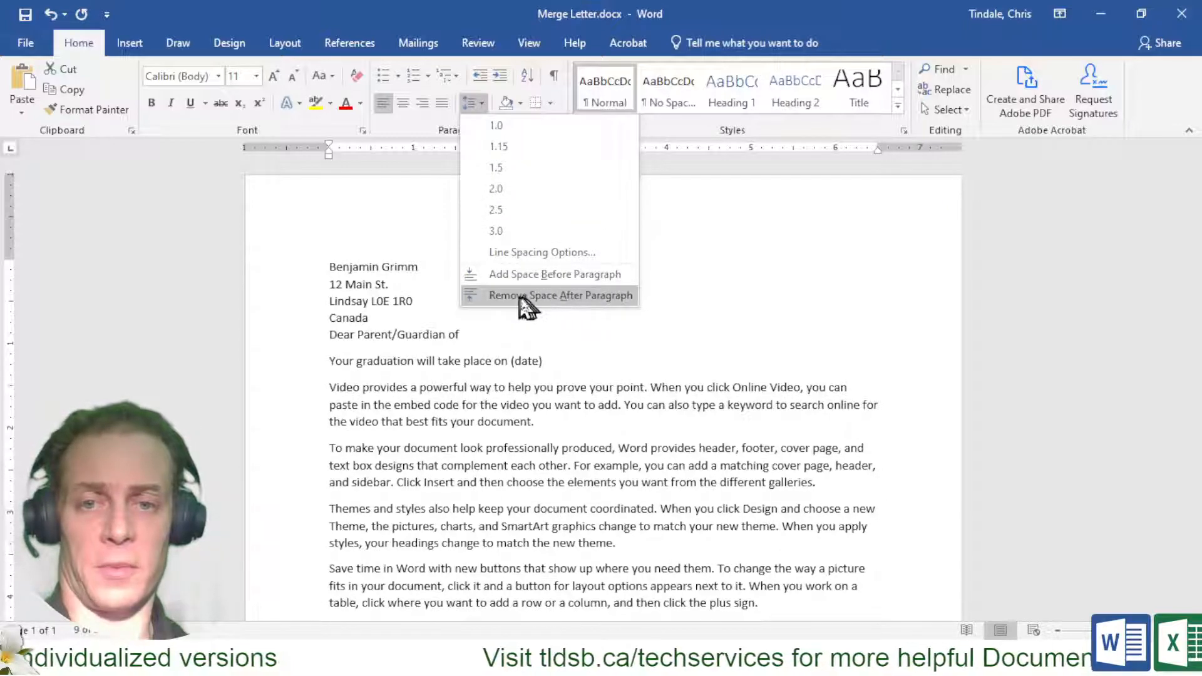
pyautogui.click(598, 295)
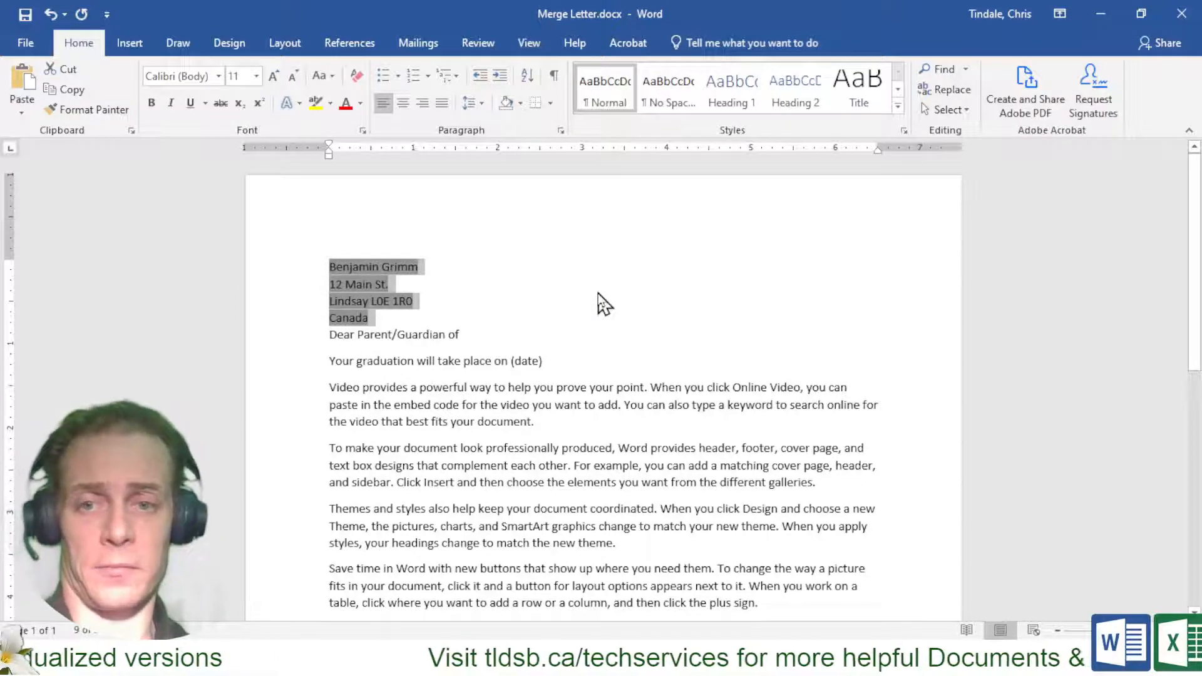
pyautogui.press('Right')
pyautogui.press('Return')
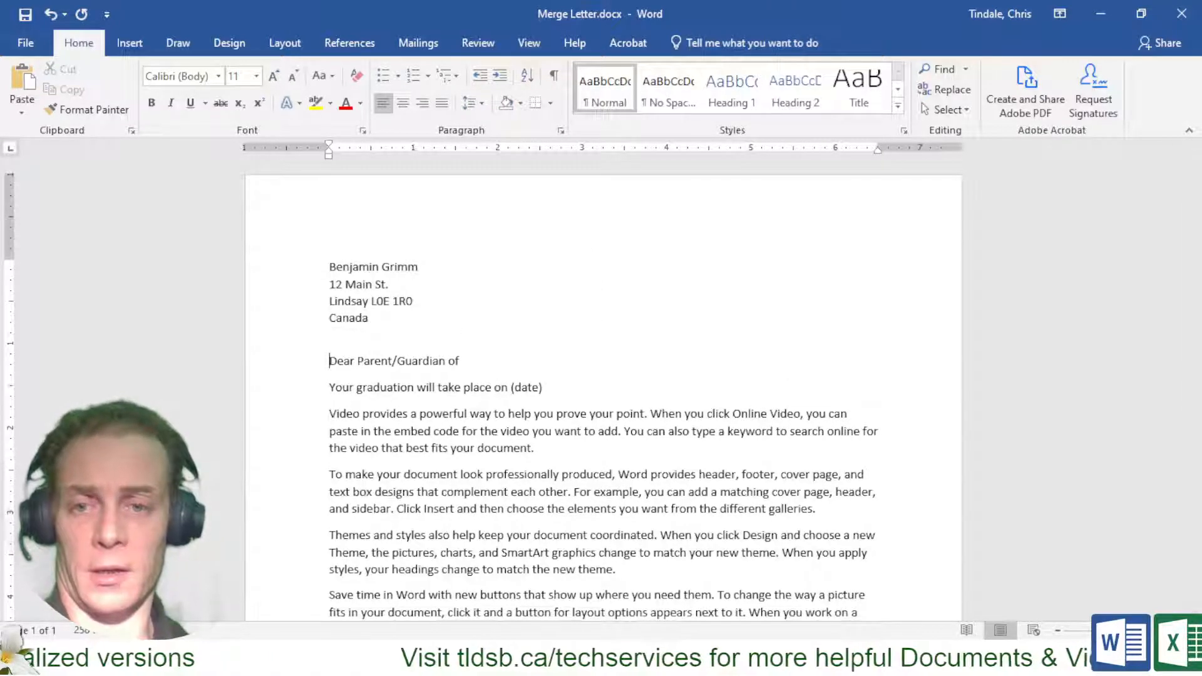
pyautogui.click(432, 50)
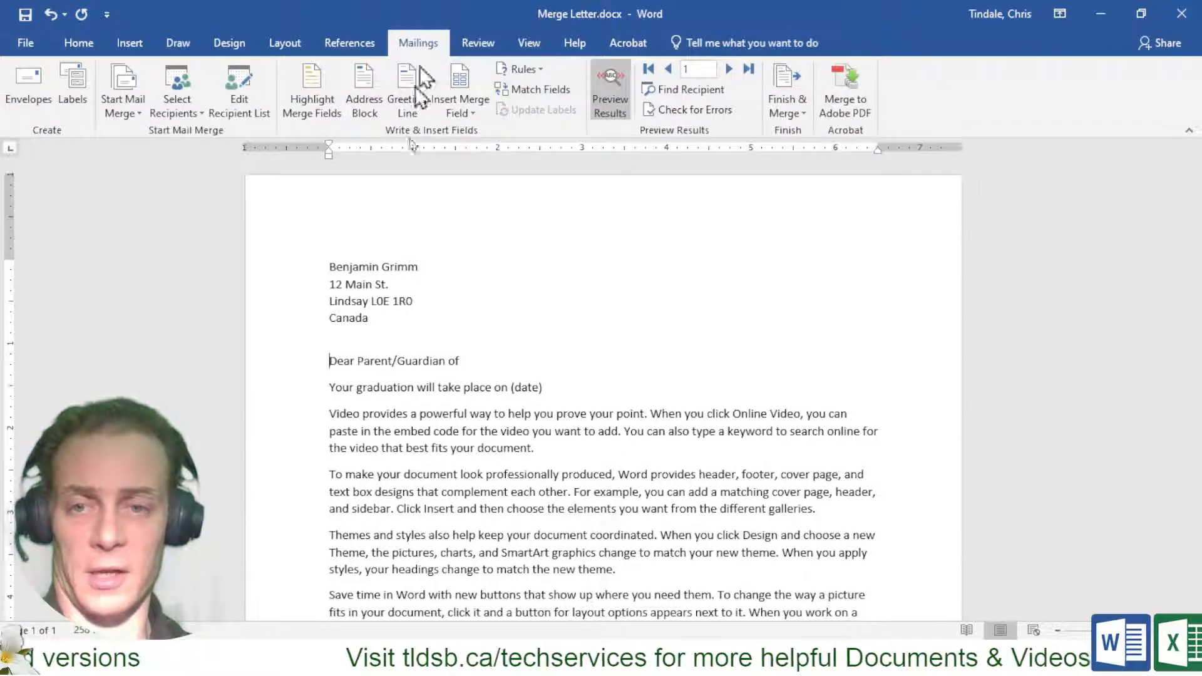
# Insert the Full_Name merge field after "Dear Parent/Guardian of" in the greeting
pyautogui.click(487, 359)
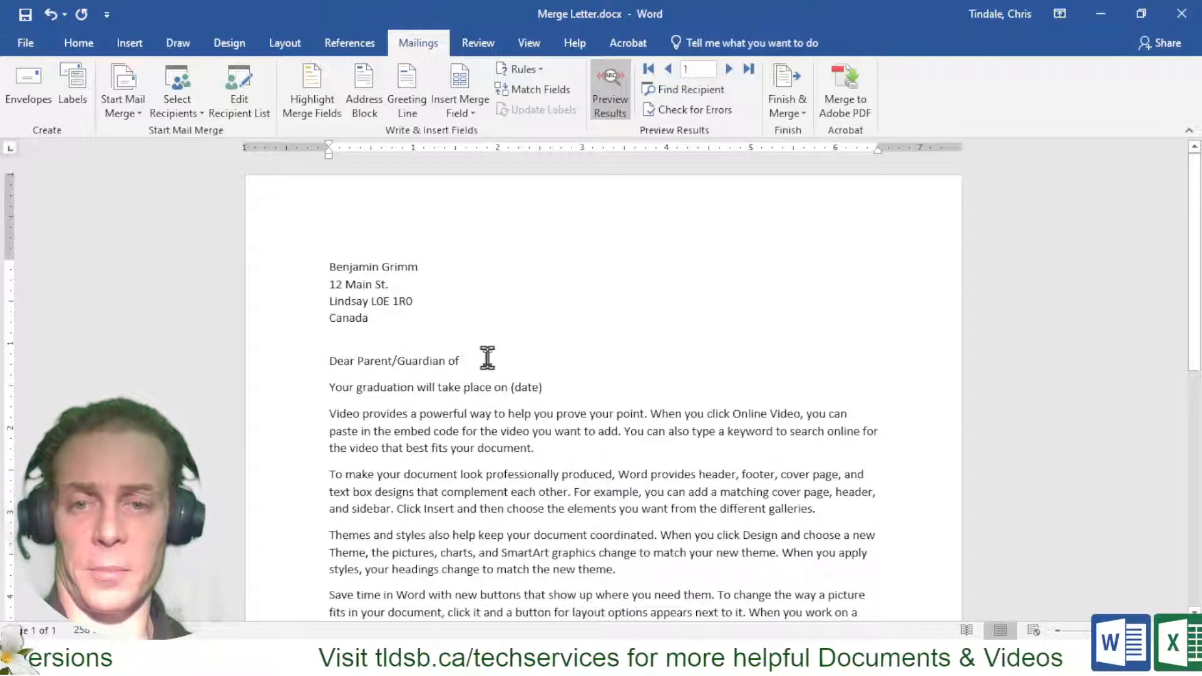
pyautogui.click(468, 118)
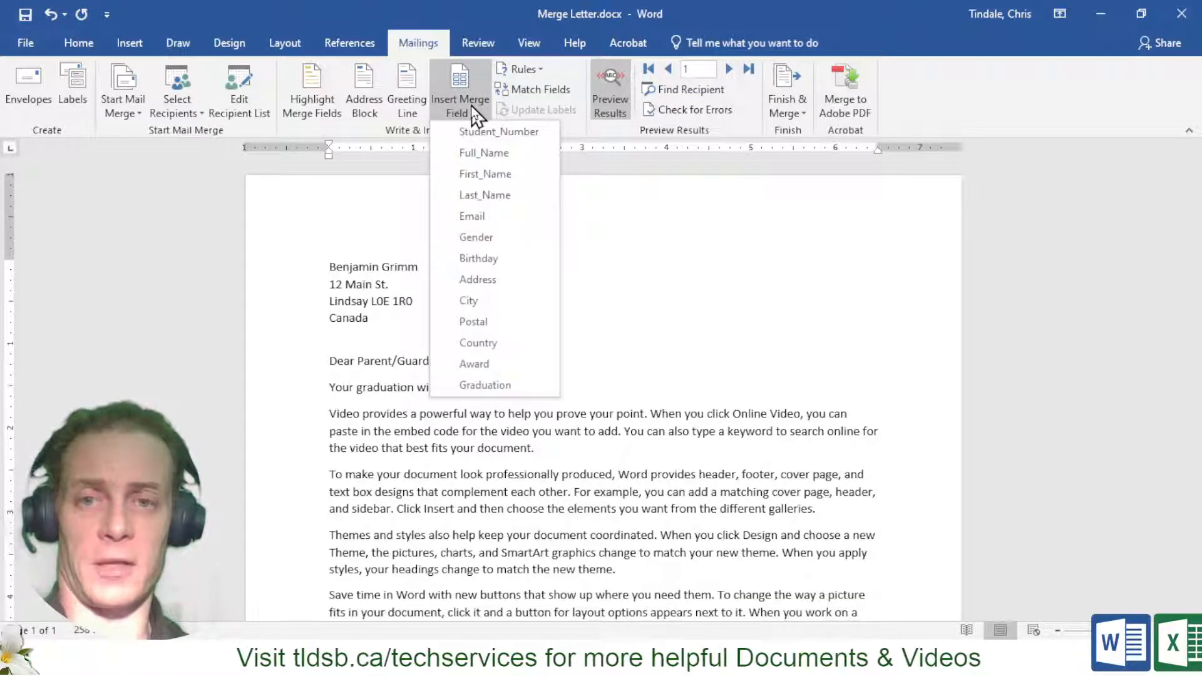
pyautogui.click(500, 154)
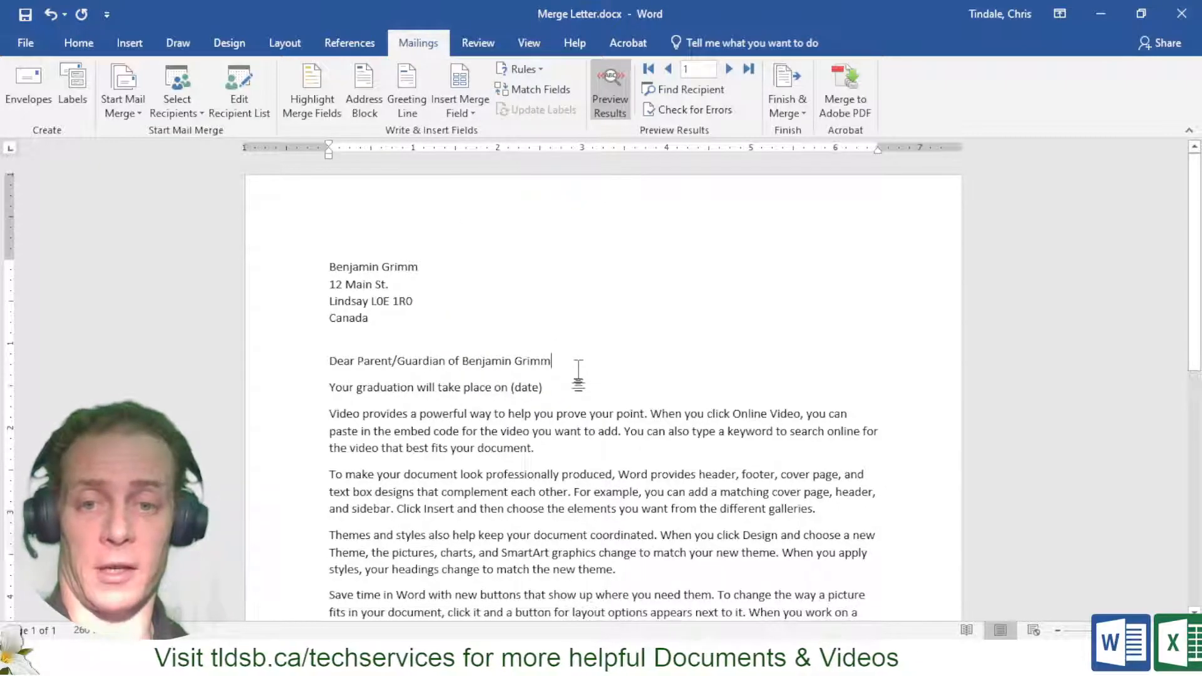
# Delete the "(date)" placeholder from the graduation line
pyautogui.doubleClick(562, 384)
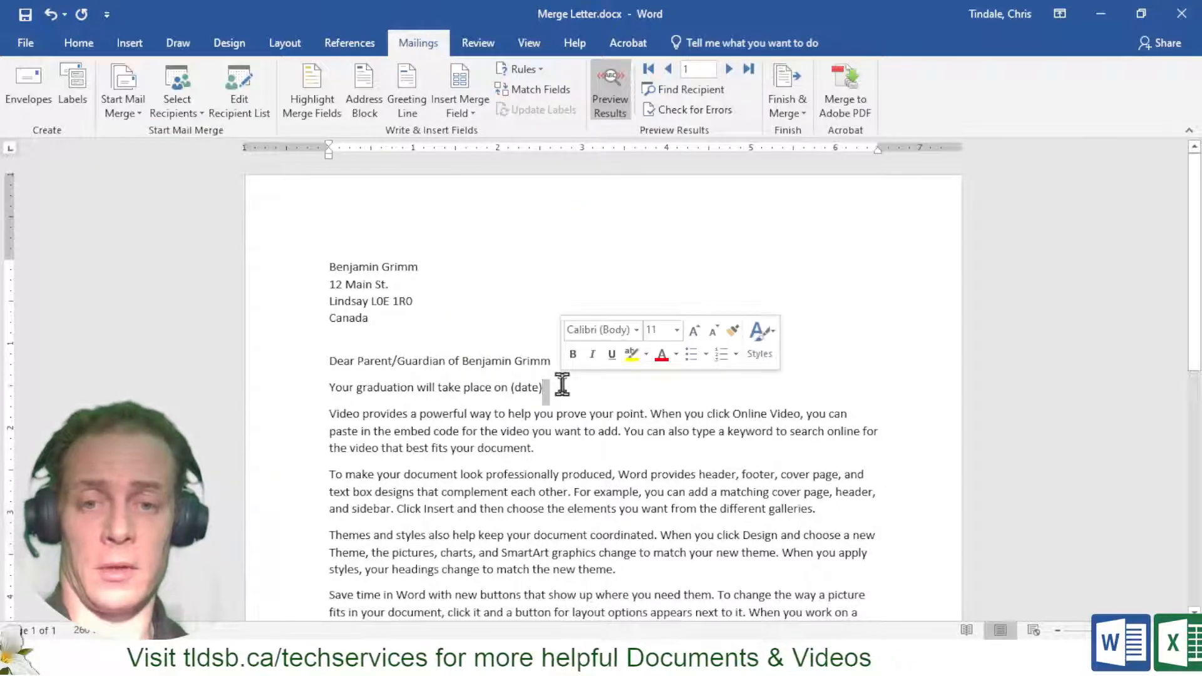
pyautogui.click(562, 385)
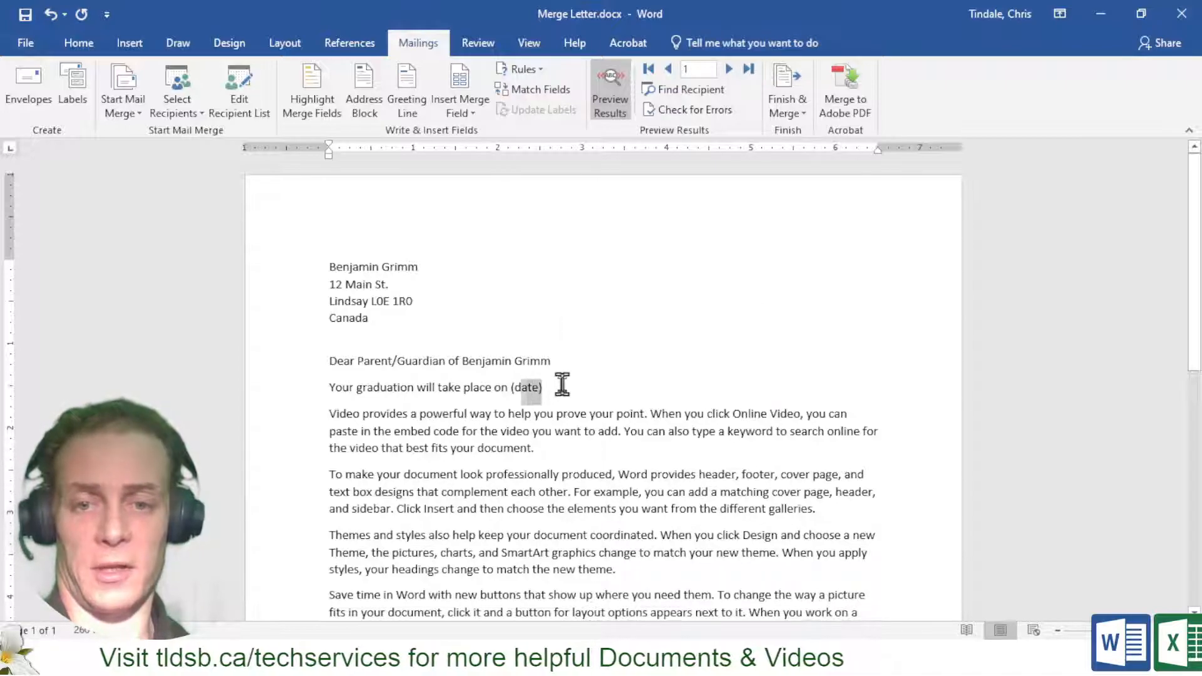
pyautogui.press('BackSpace')
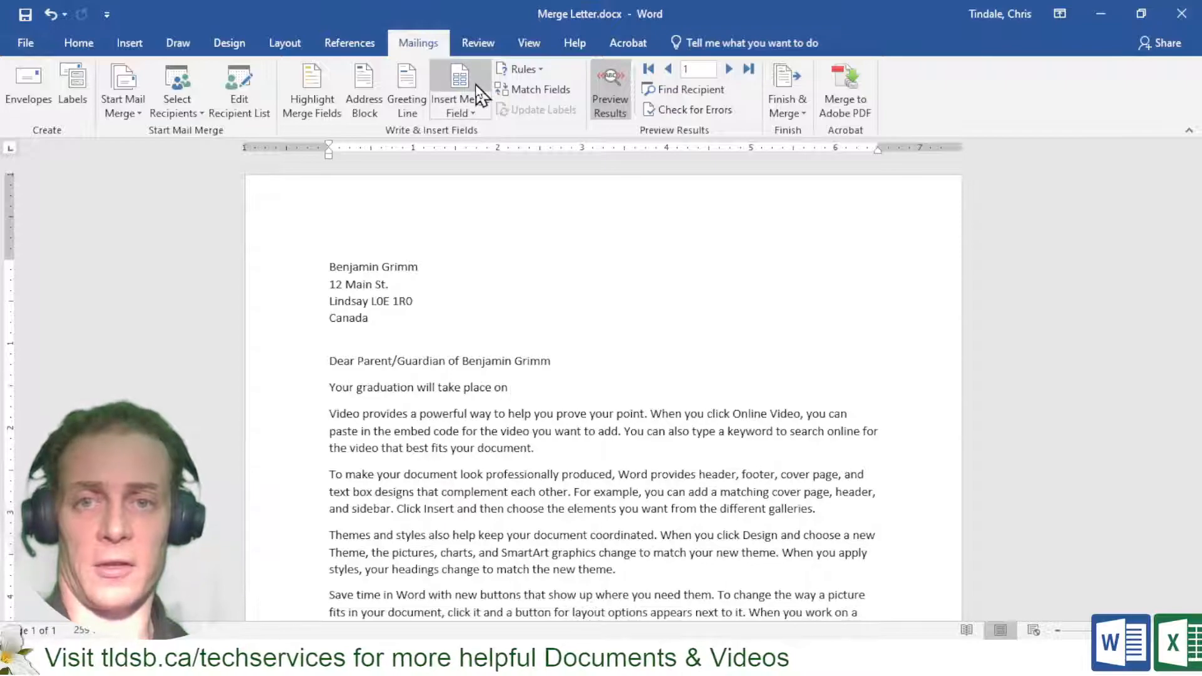
# Insert the Graduation and Birthday merge fields after "take place on" in the graduation sentence
pyautogui.click(460, 77)
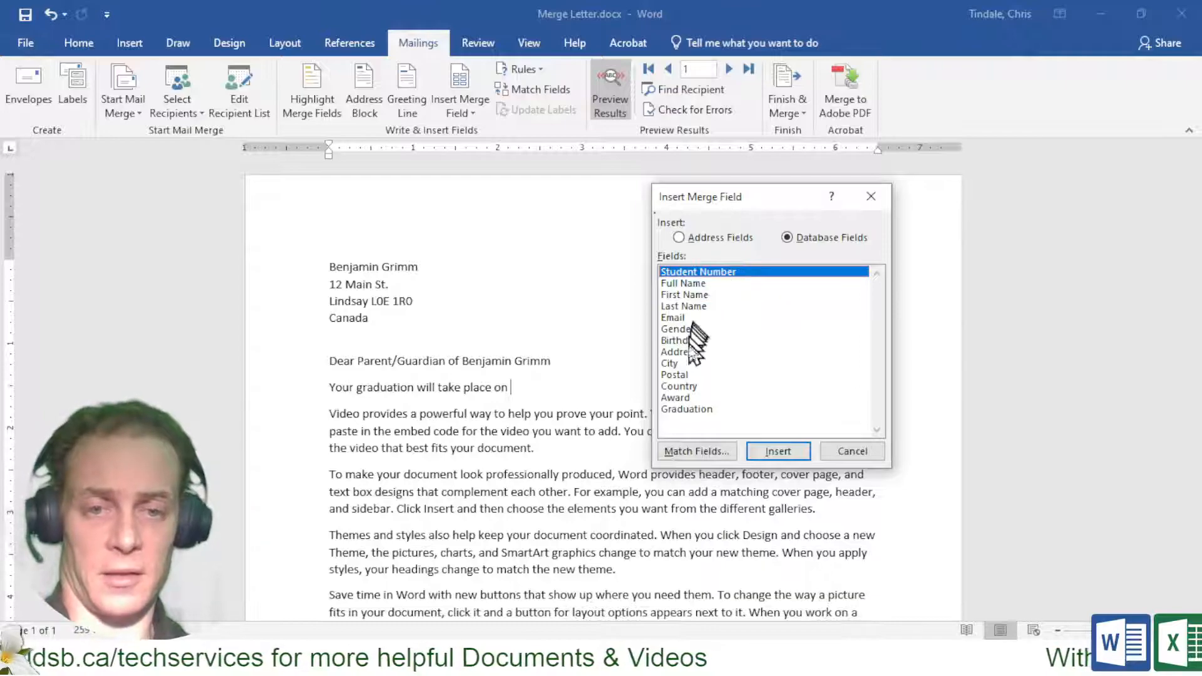
pyautogui.click(691, 410)
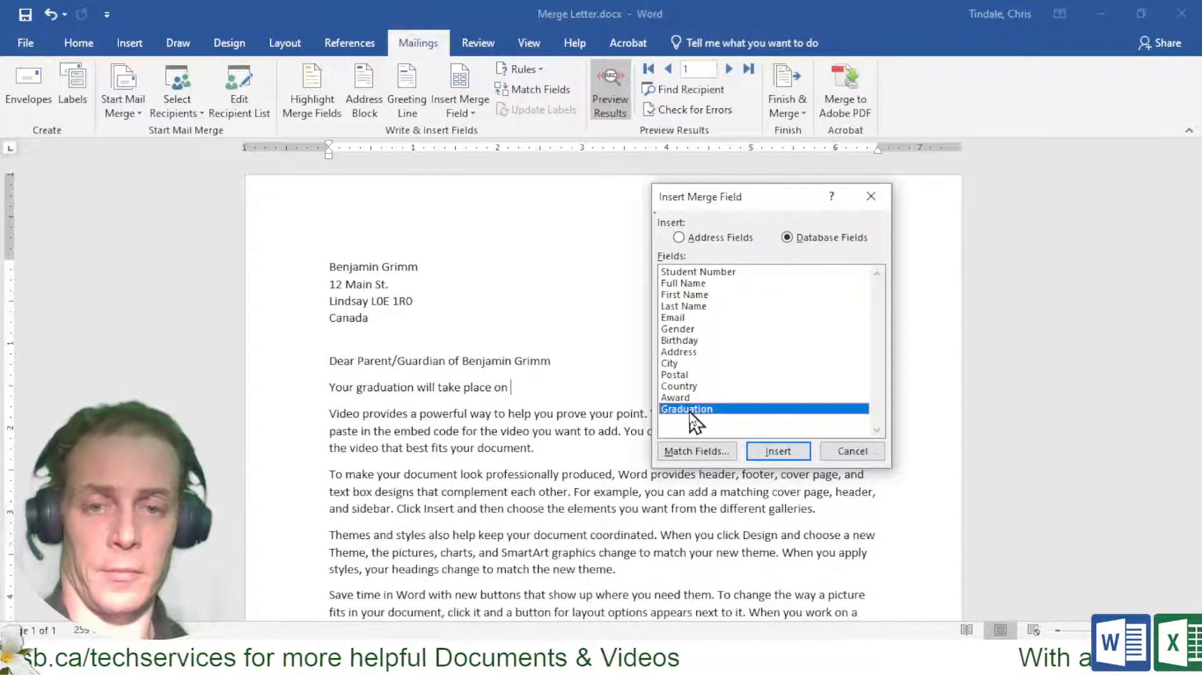
pyautogui.click(776, 452)
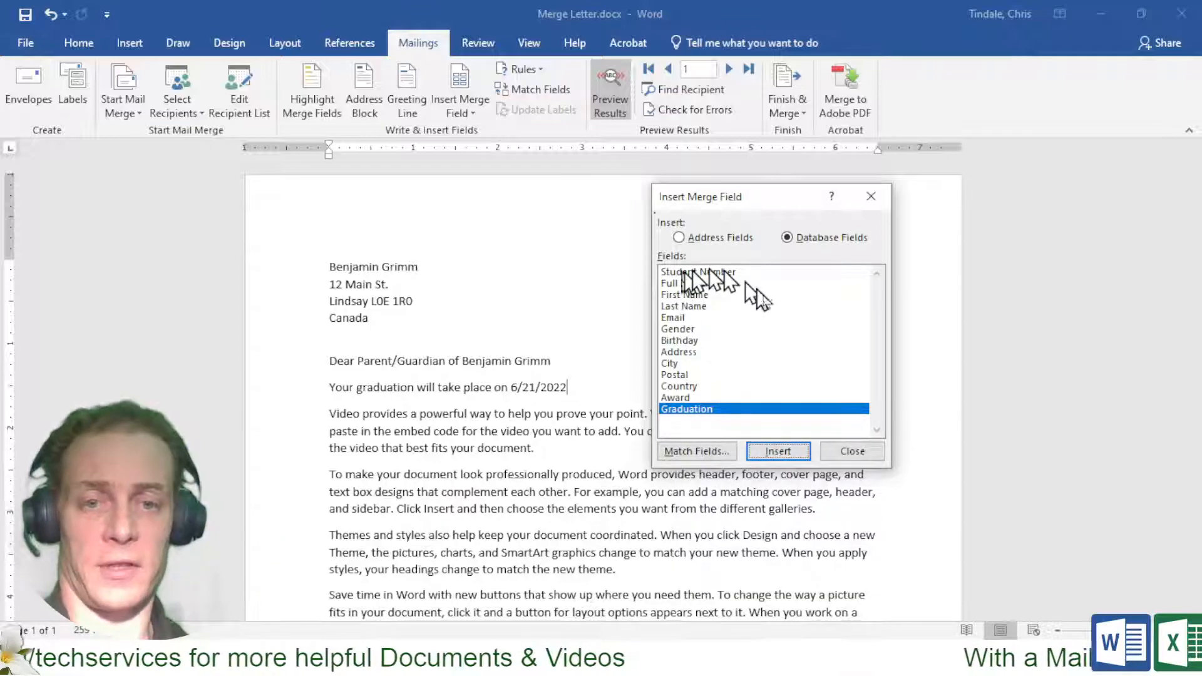
pyautogui.click(681, 341)
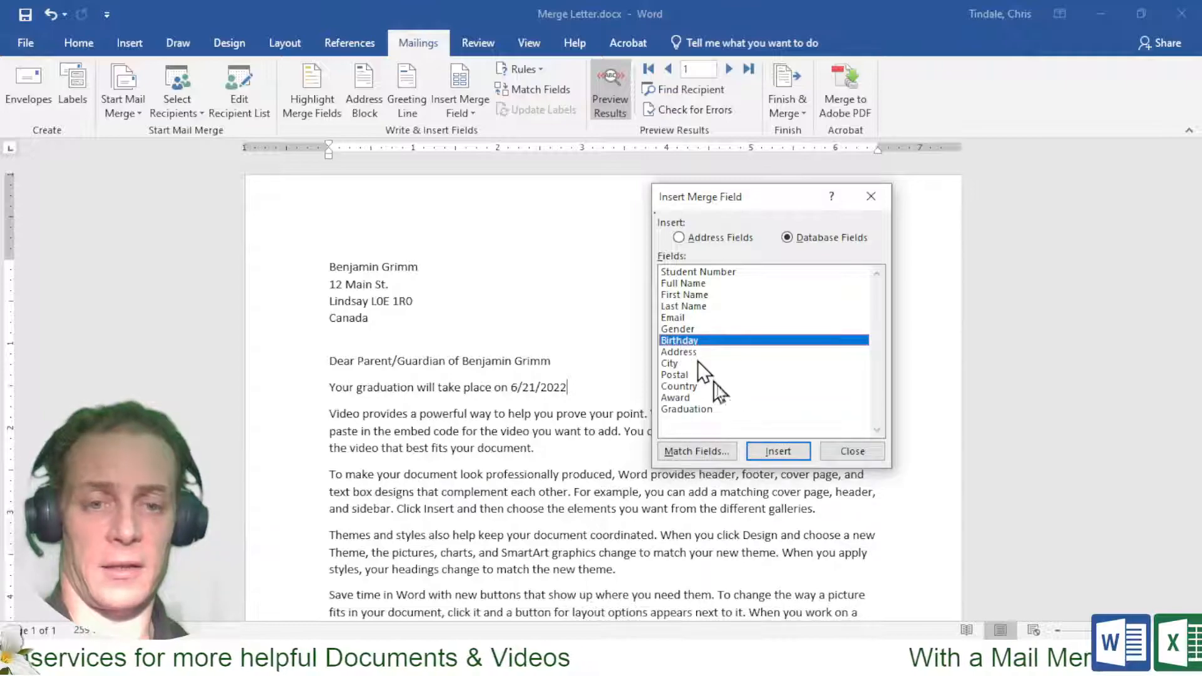
pyautogui.click(778, 451)
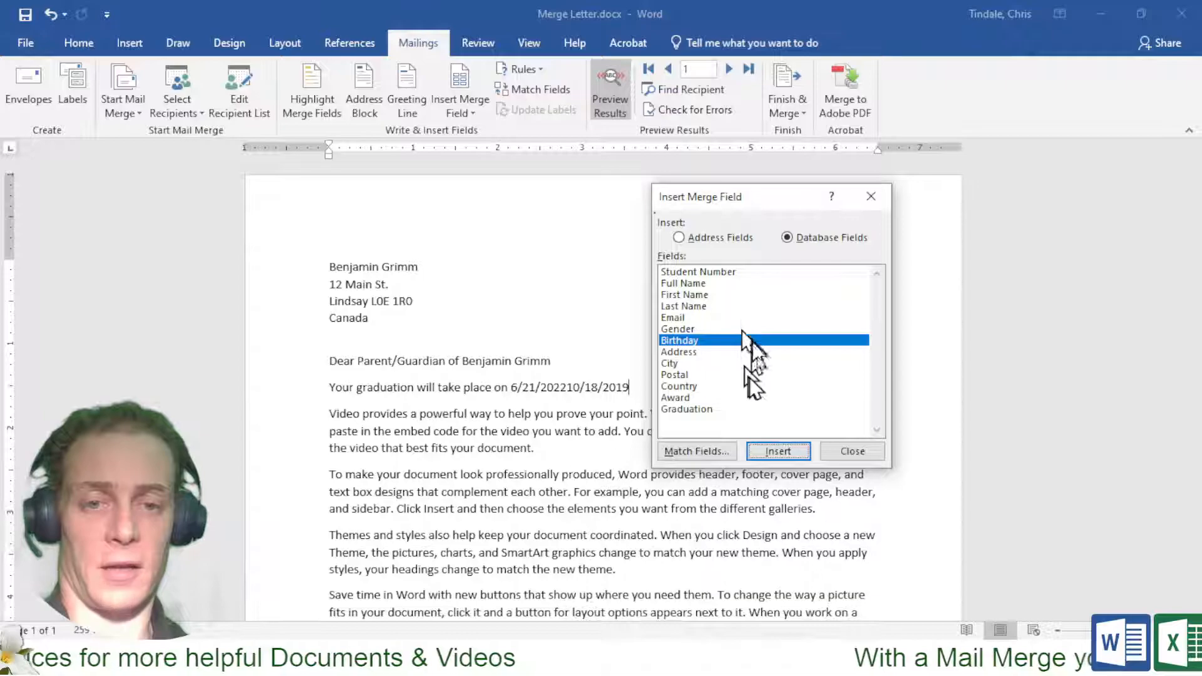
pyautogui.click(860, 451)
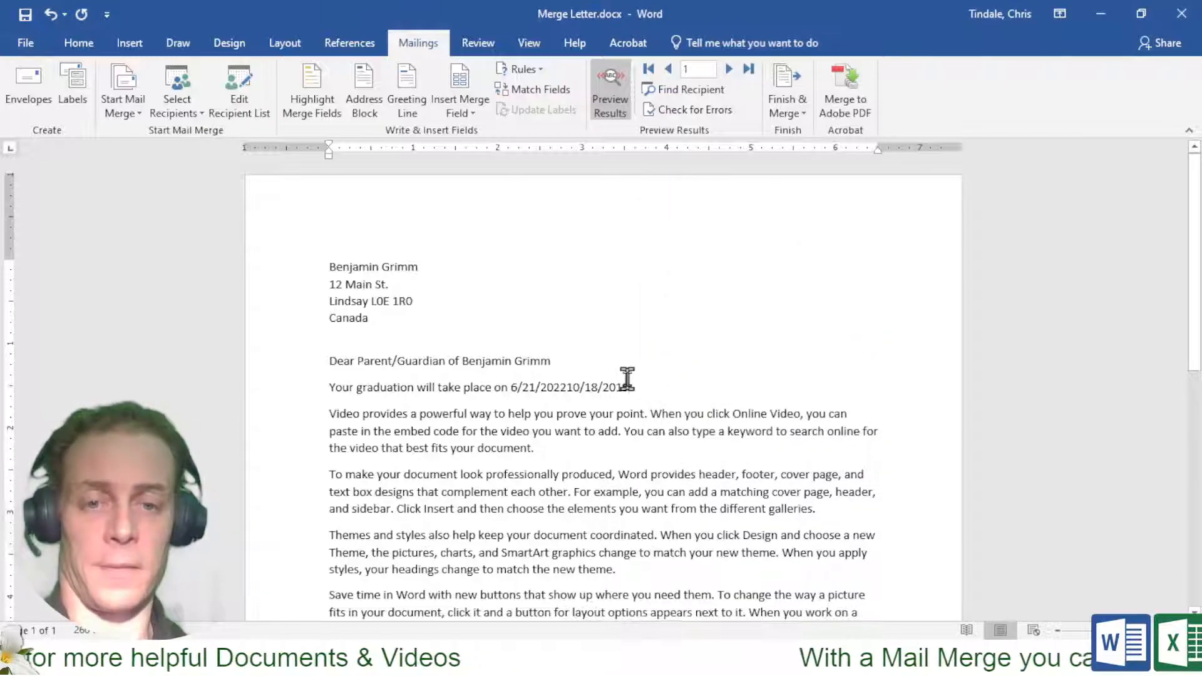
# With field codes showing, delete the «Birthday» field from the graduation line
pyautogui.click(606, 99)
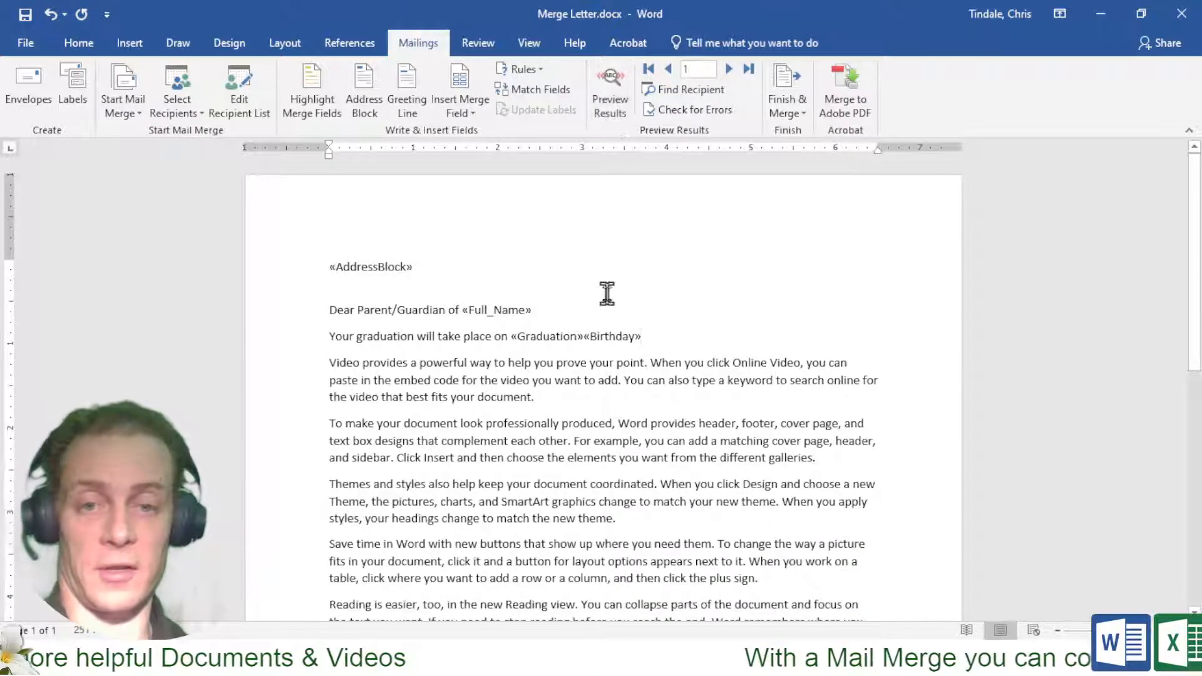
pyautogui.doubleClick(645, 336)
pyautogui.press('Delete')
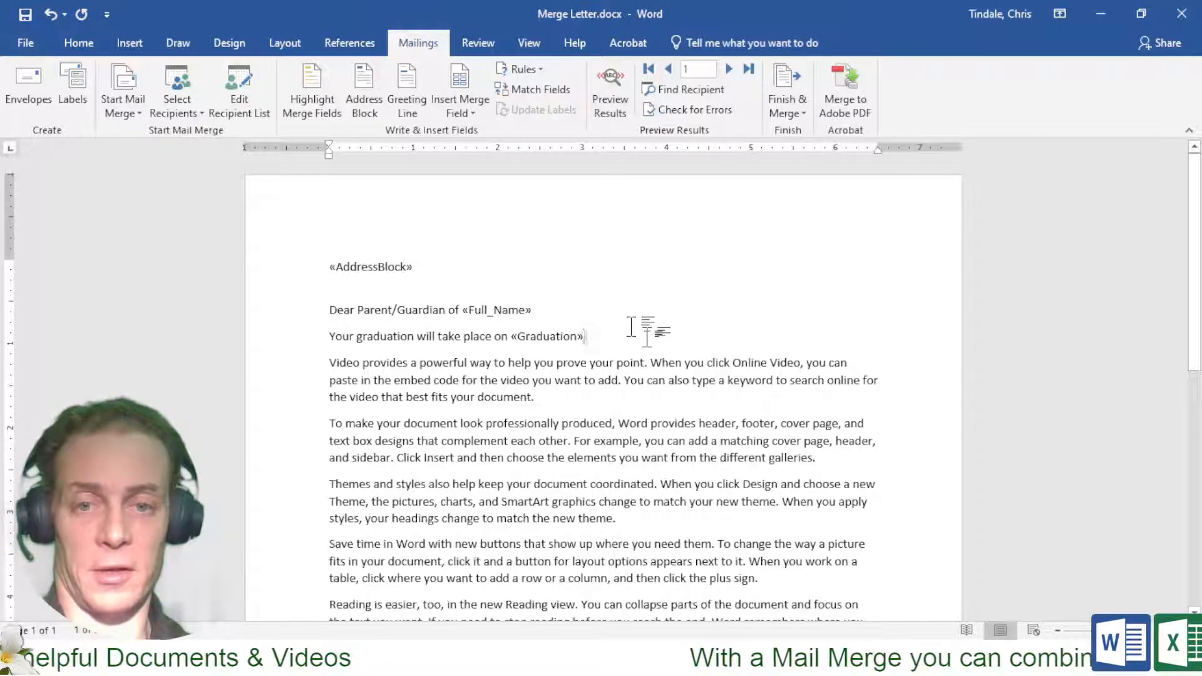
# Bold the student's name in the salutation, then return to showing field codes
pyautogui.click(610, 114)
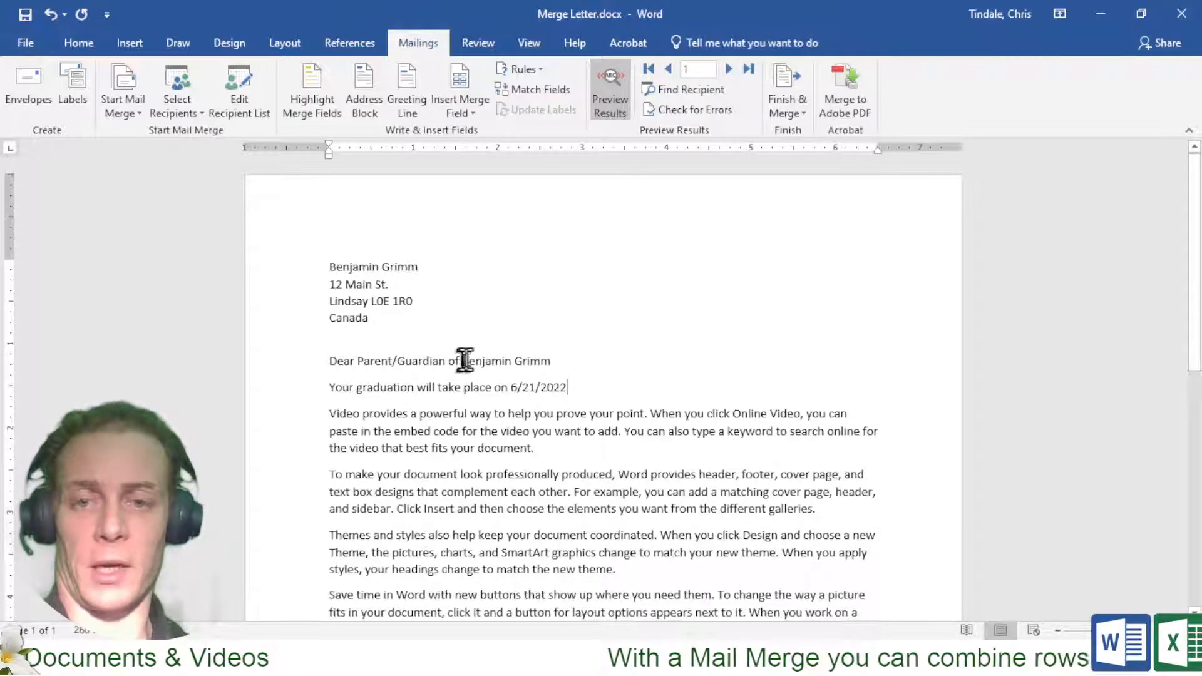
pyautogui.moveTo(463, 361); pyautogui.dragTo(550, 361)
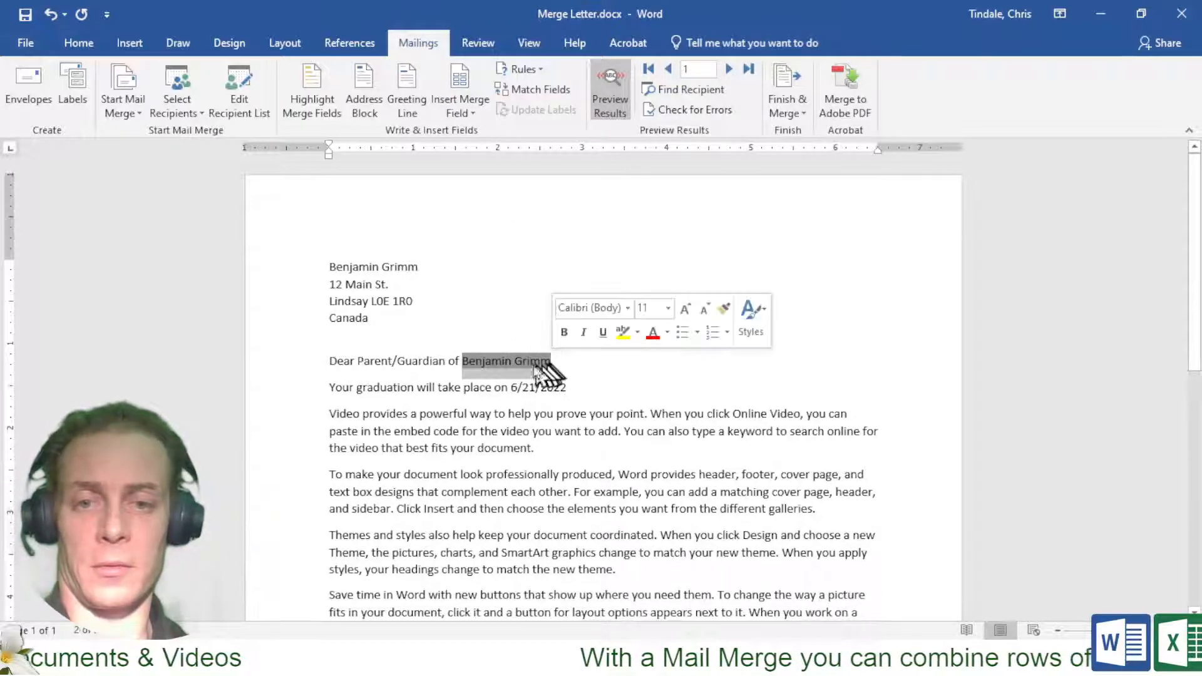
pyautogui.click(564, 332)
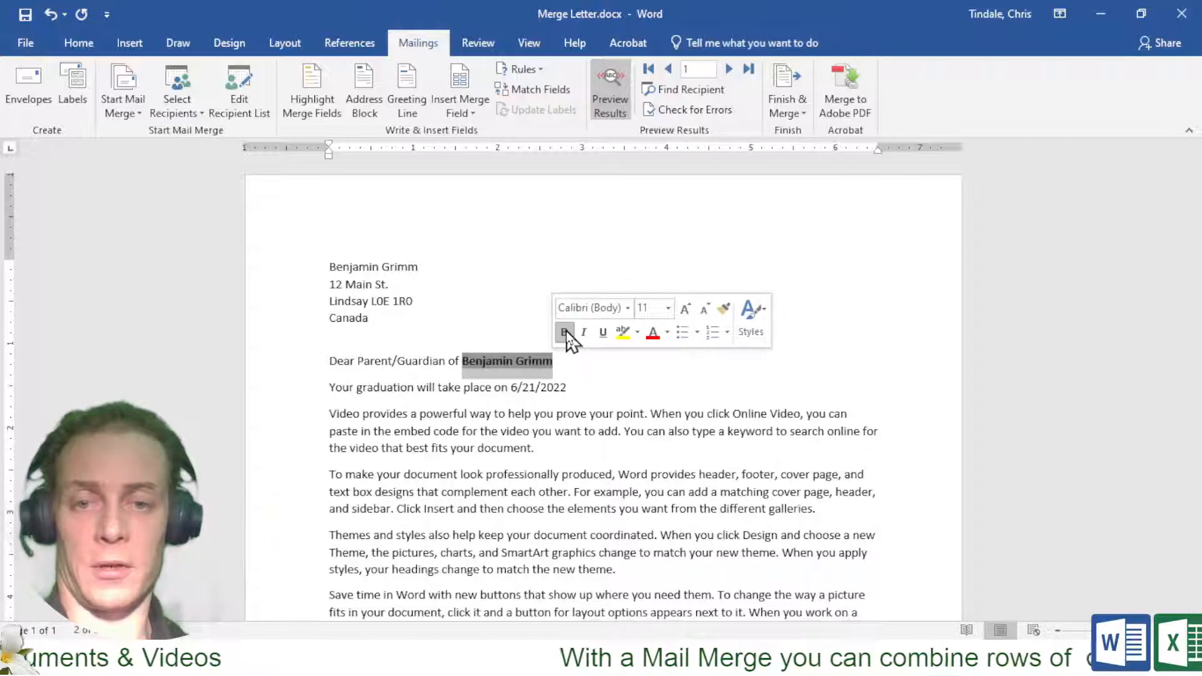
pyautogui.click(625, 394)
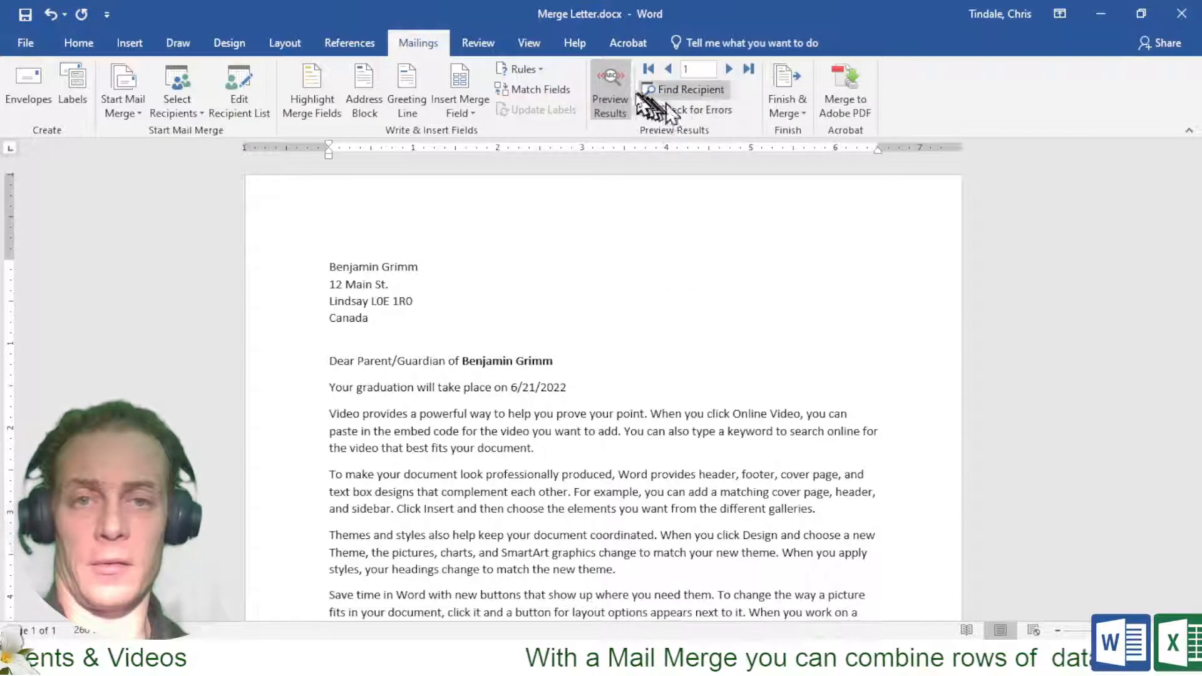
pyautogui.click(607, 107)
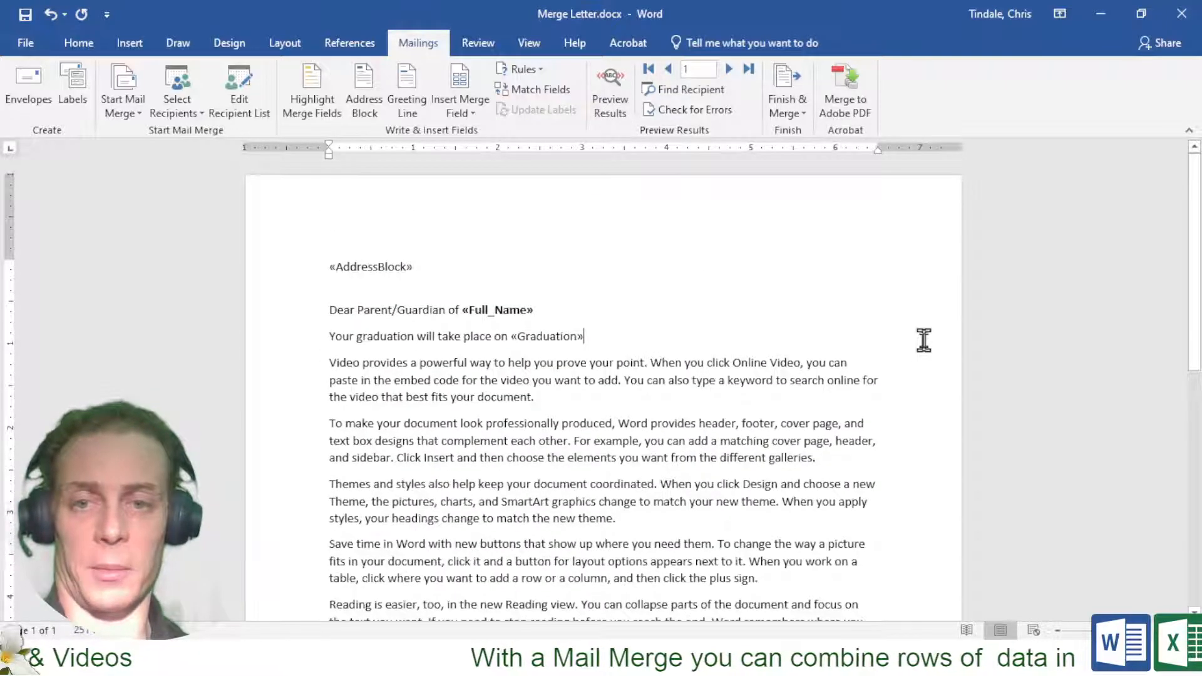
# Finish the merge to a new document with All records selected instead of records 20-25
pyautogui.click(789, 102)
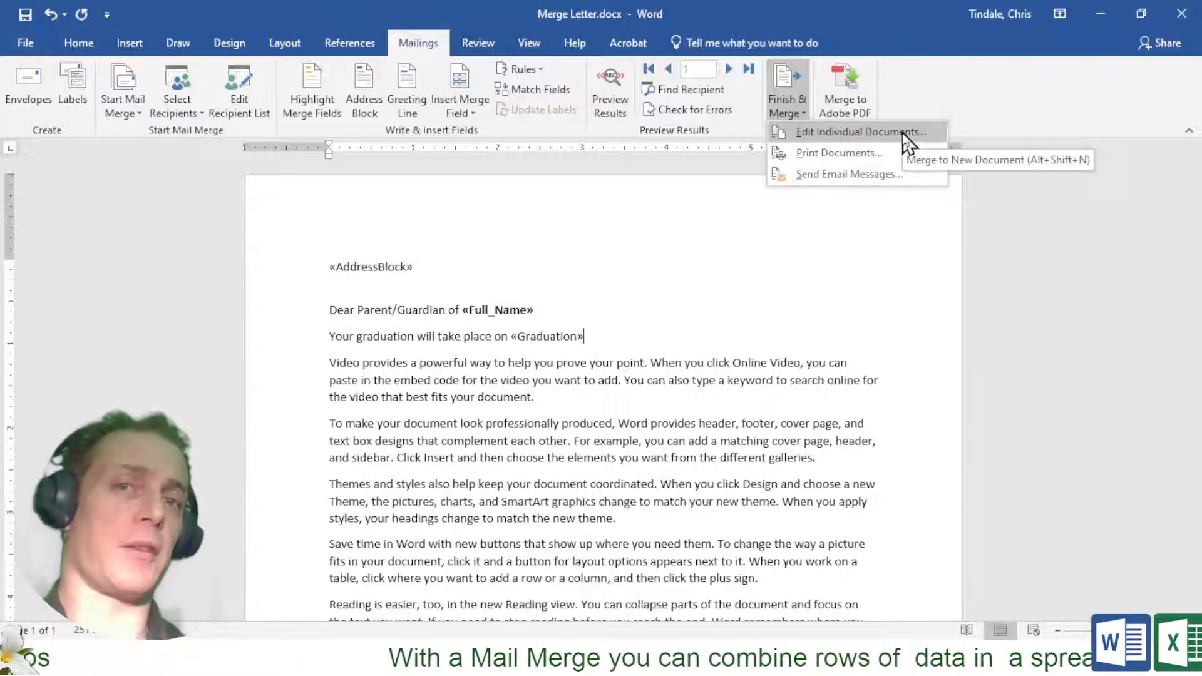
pyautogui.click(902, 133)
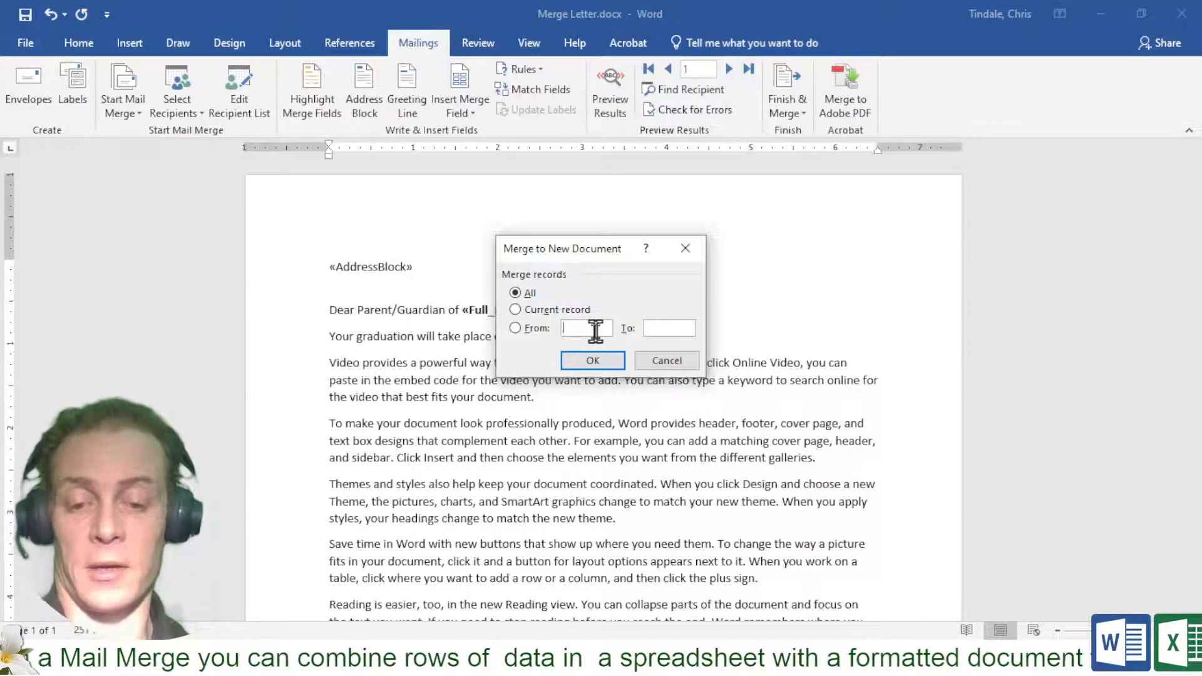
pyautogui.write('20')
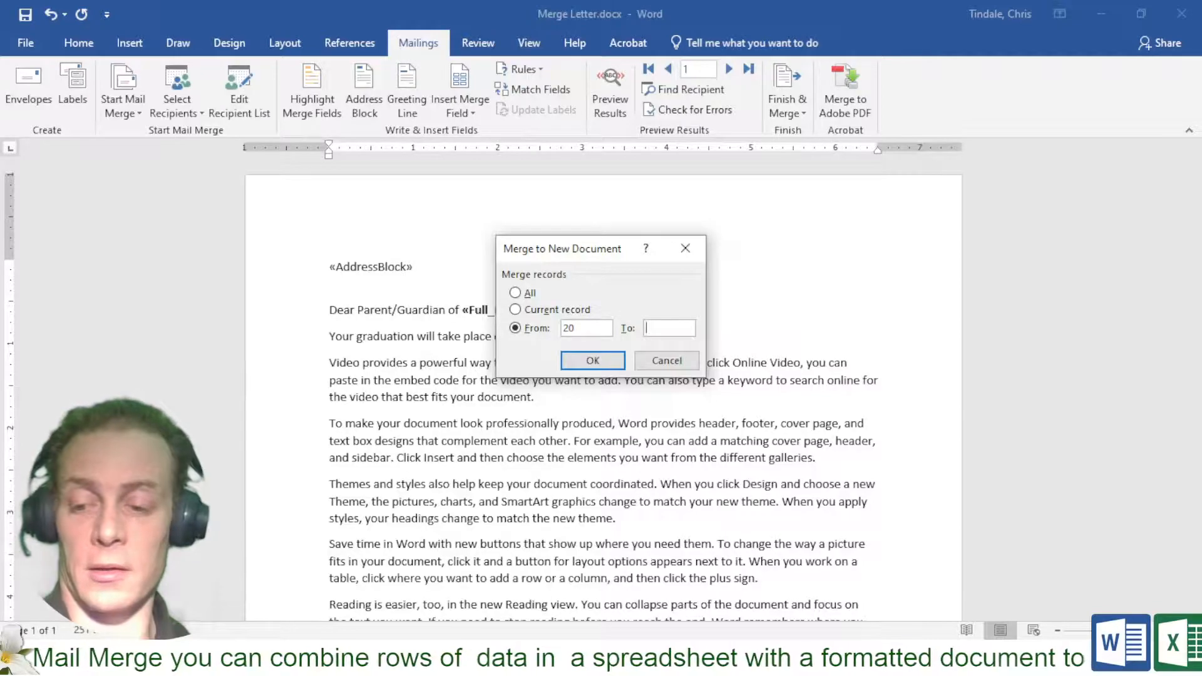
pyautogui.press('Tab')
pyautogui.write('25')
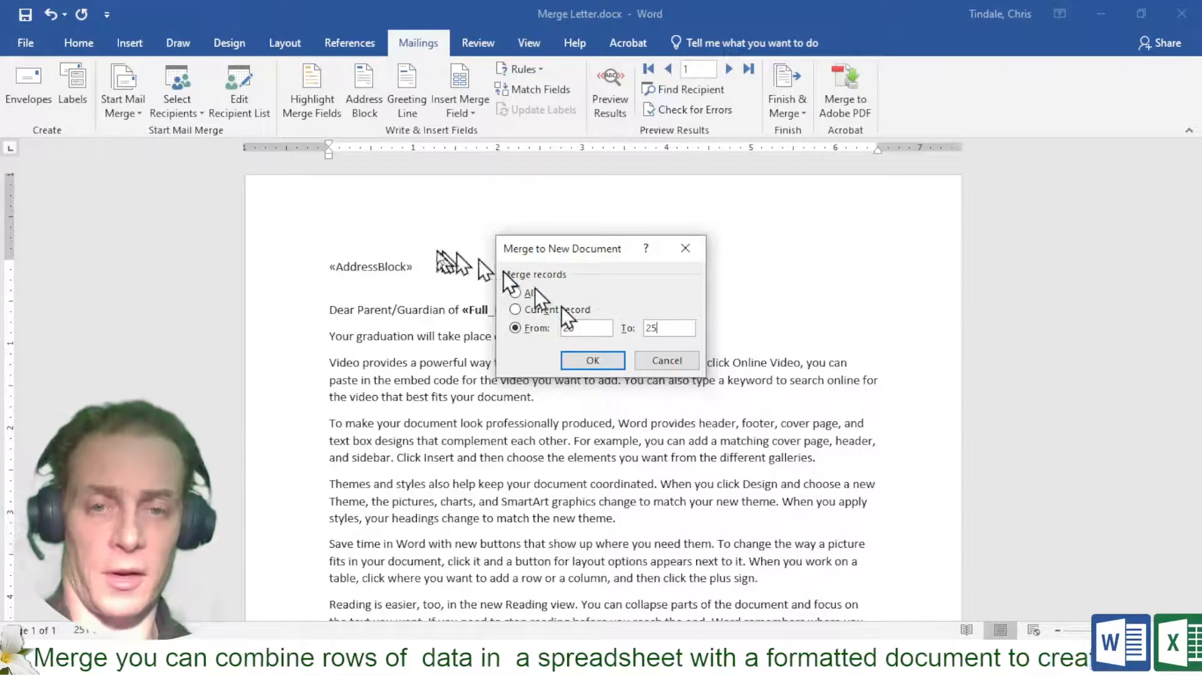
pyautogui.click(515, 293)
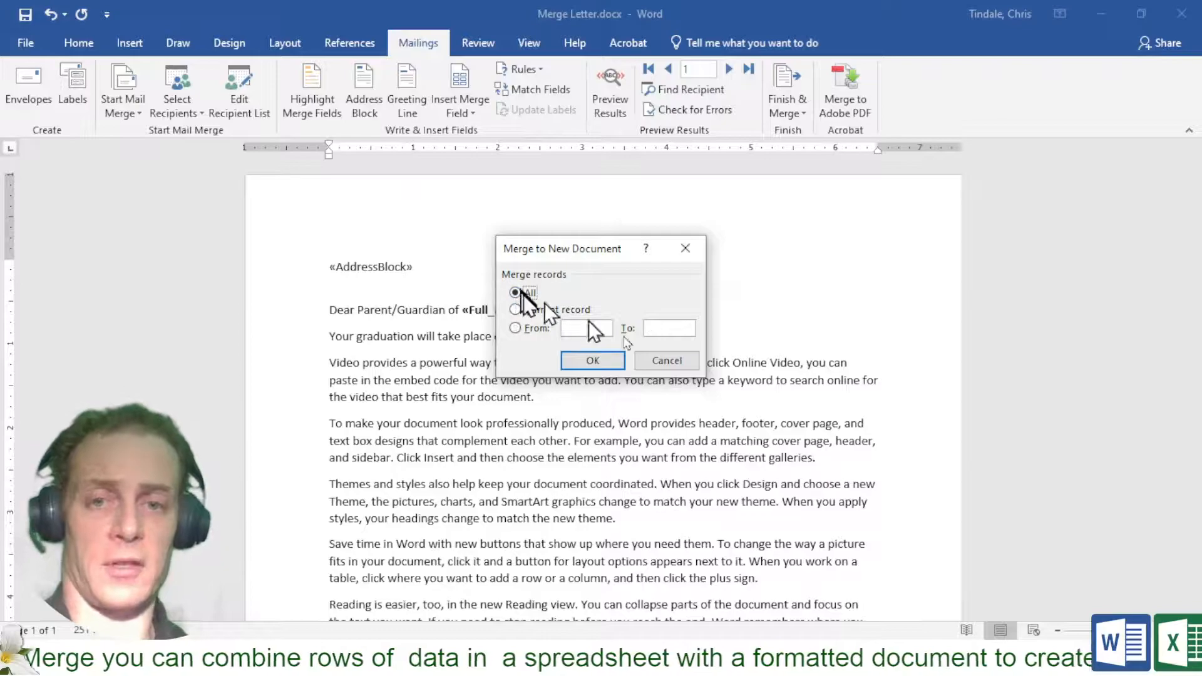
pyautogui.click(597, 360)
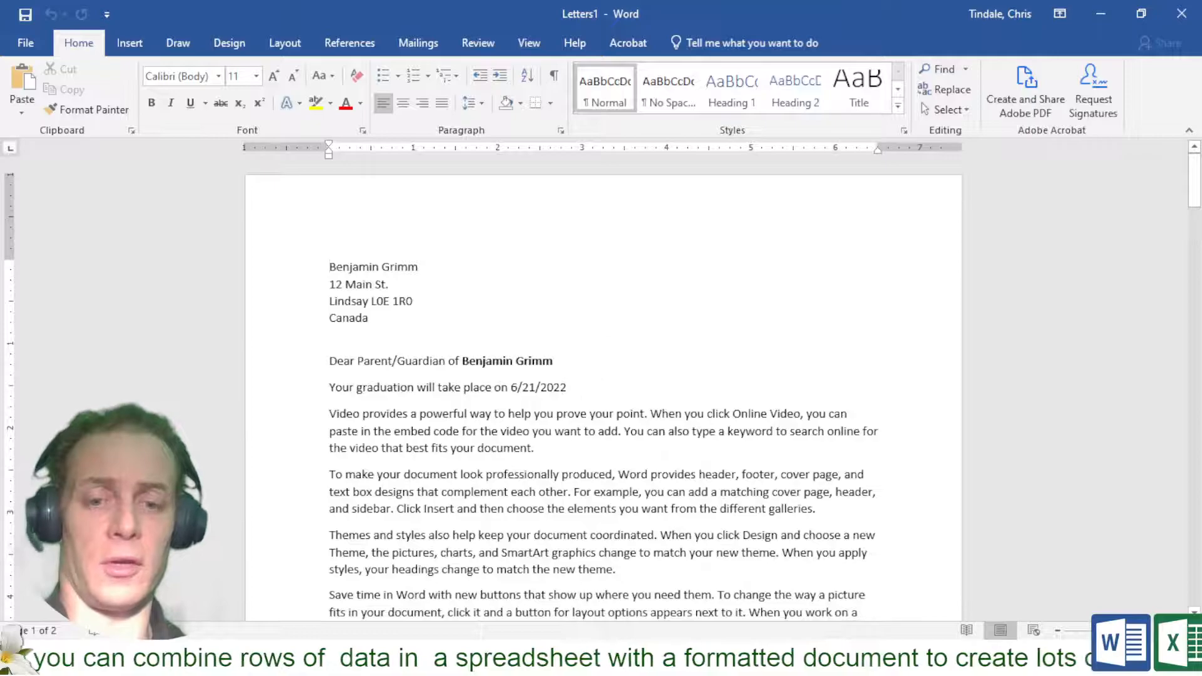
# Switch to the merged Letters1 document and scroll through the student letters
pyautogui.moveTo(541, 659)
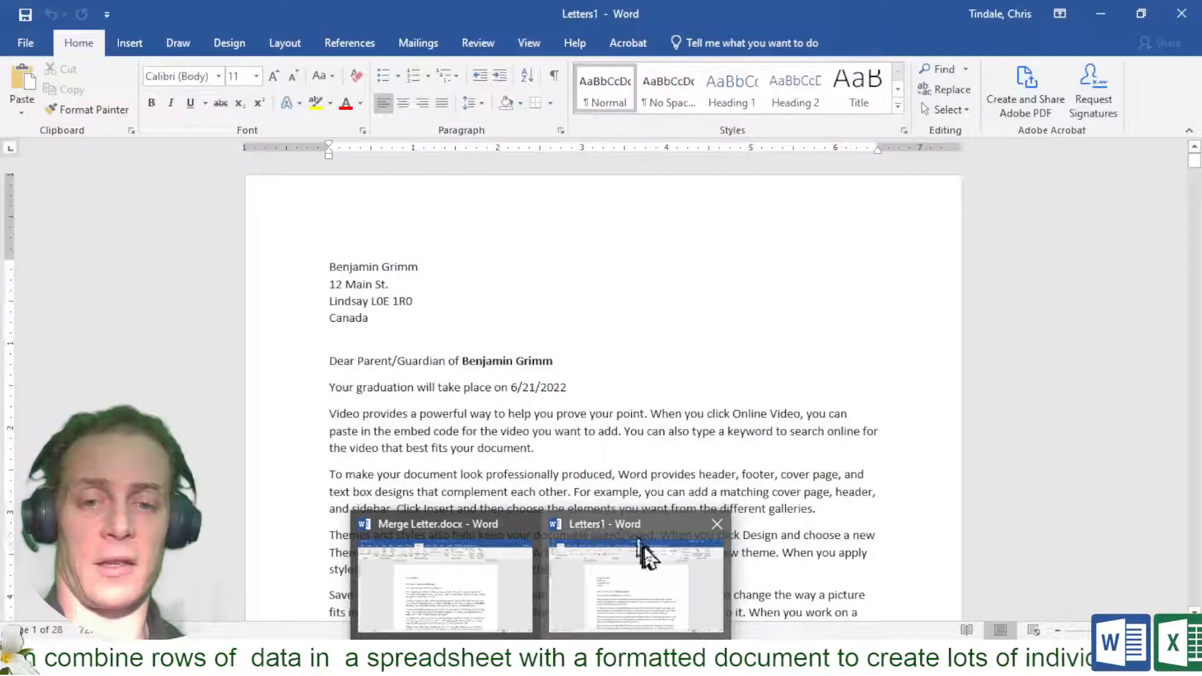
pyautogui.click(639, 543)
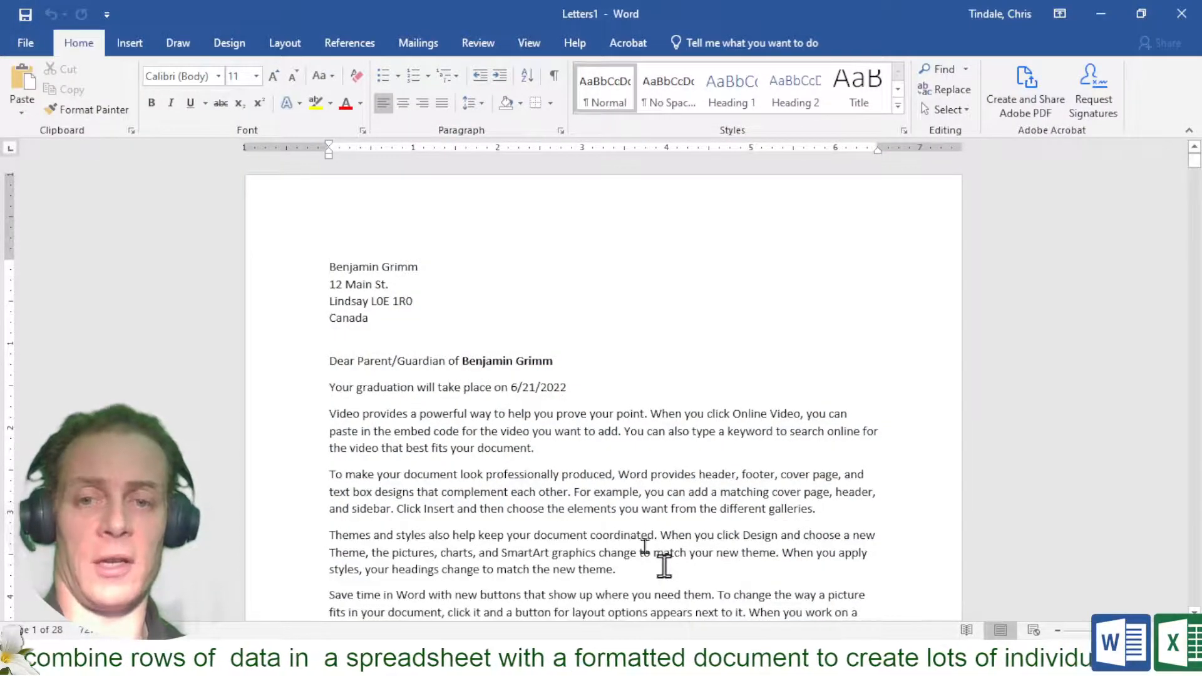
pyautogui.scroll(-15, 664, 566)
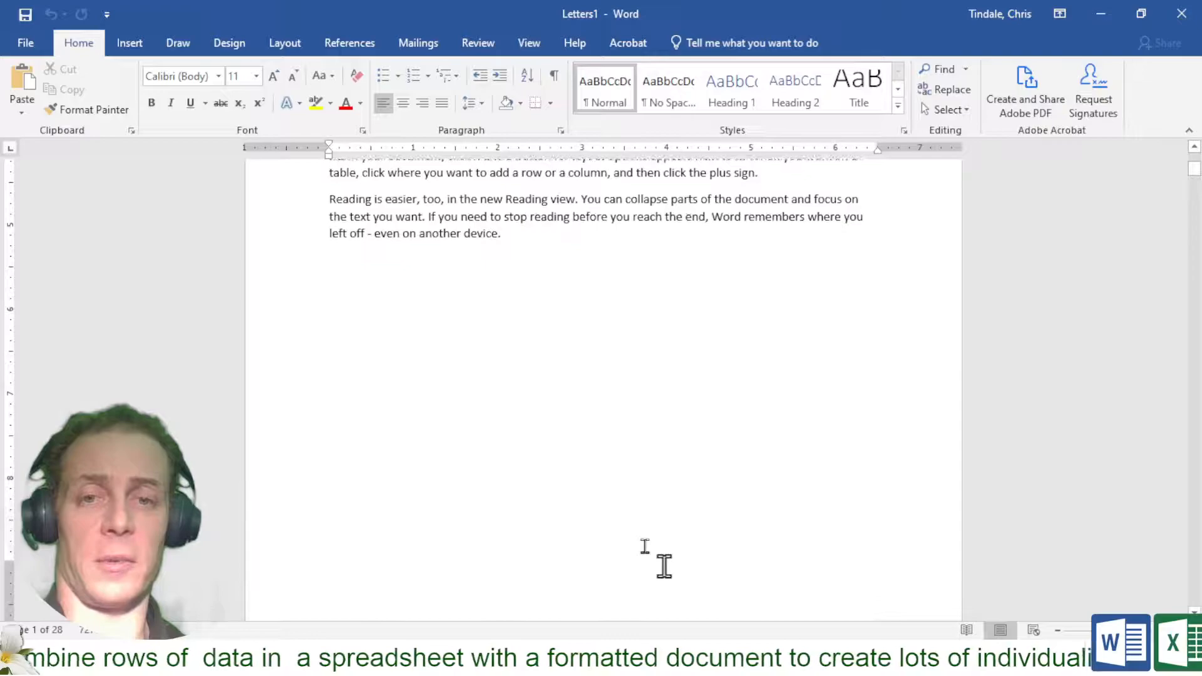
pyautogui.scroll(-15, 664, 566)
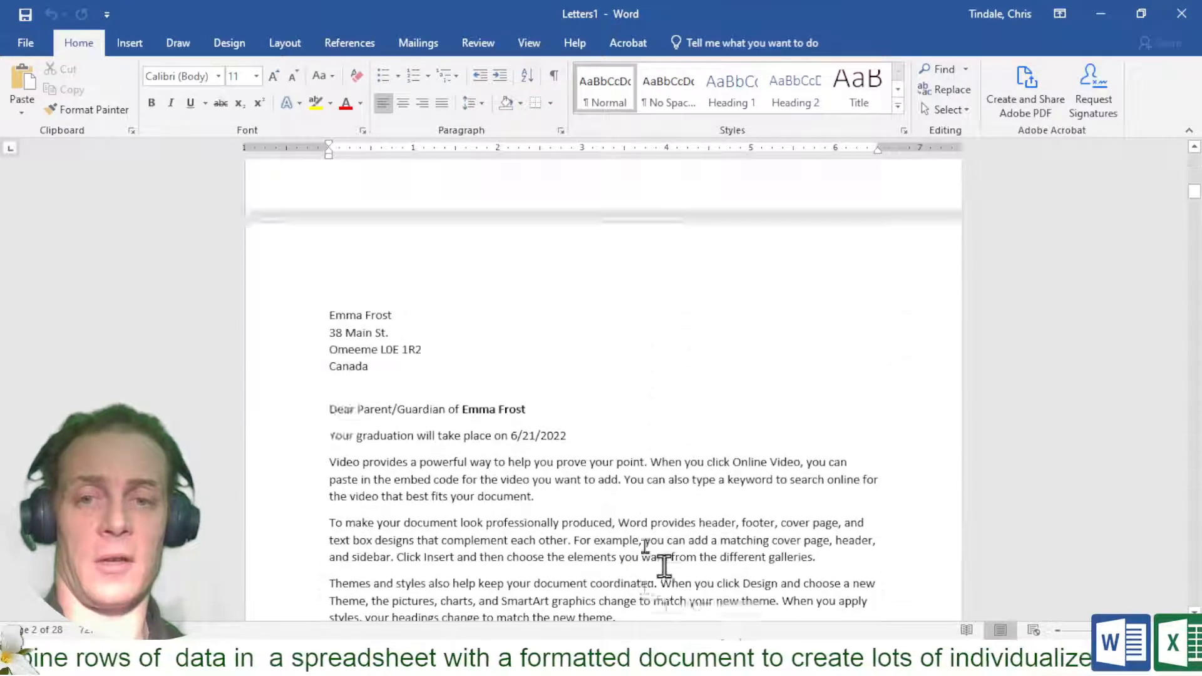
pyautogui.scroll(-20, 664, 566)
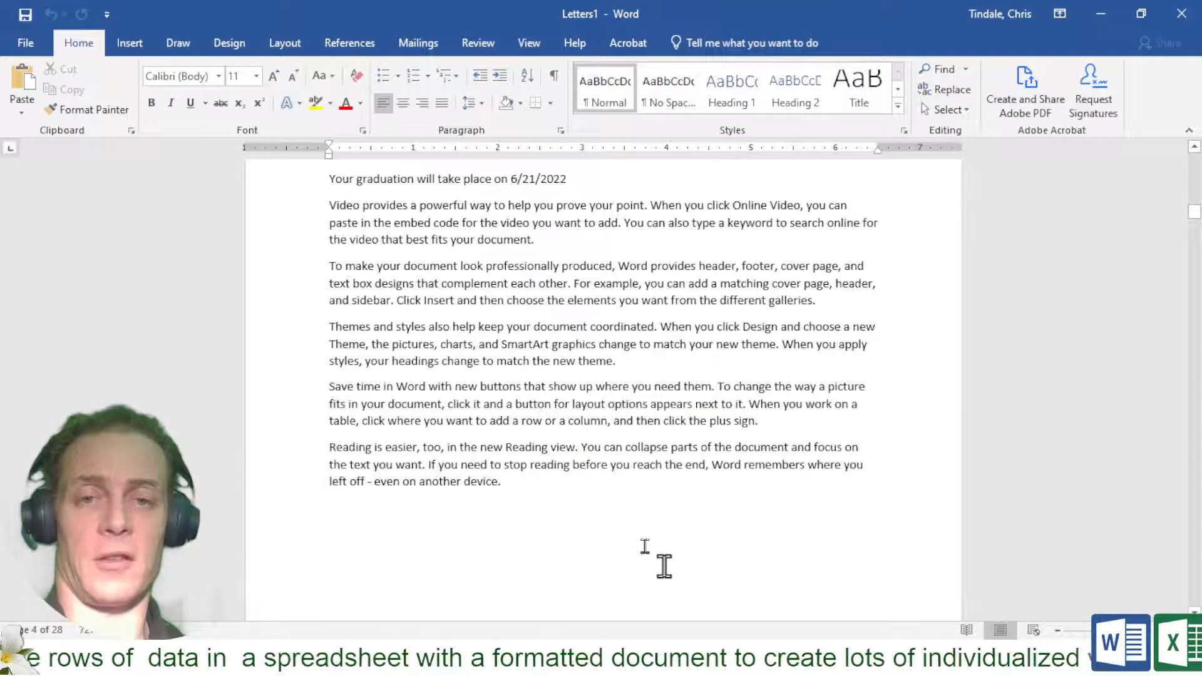
pyautogui.scroll(-5, 664, 566)
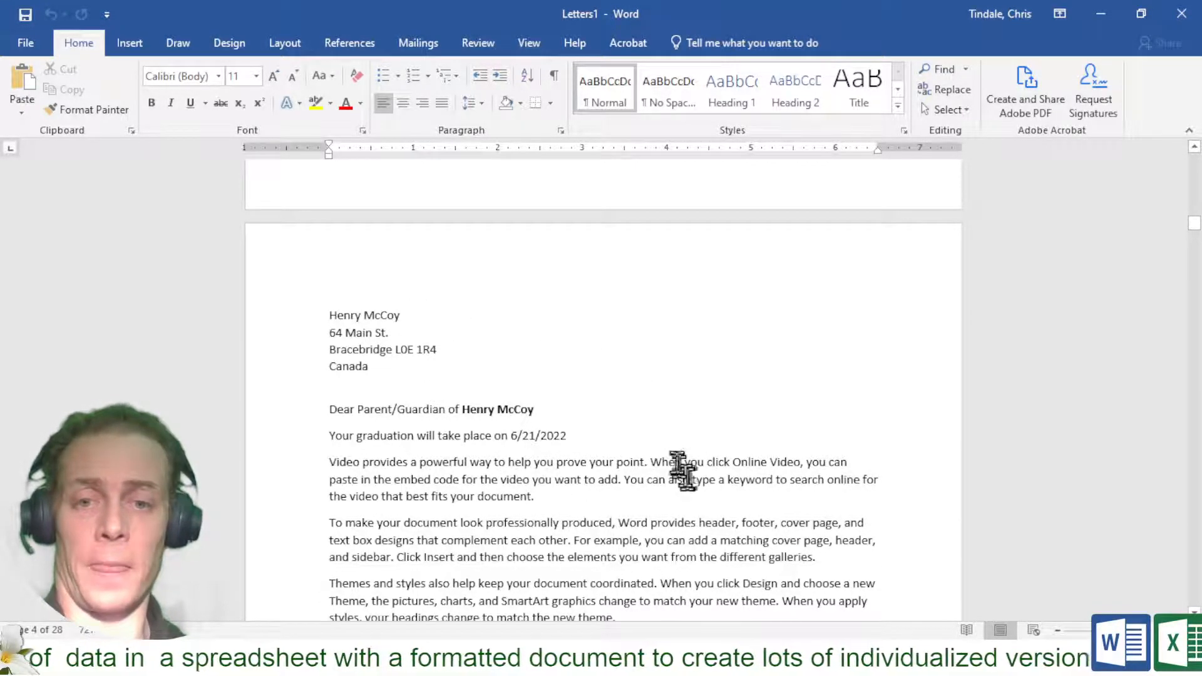
# Add a new paragraph of test text below one letter's graduation line
pyautogui.click(656, 432)
pyautogui.press('Return')
pyautogui.write('alkfjsdlkfjsd;lkfjsdlkfj as;dfjslkdjfskjf ksdfh skdjfhsl kdfh')
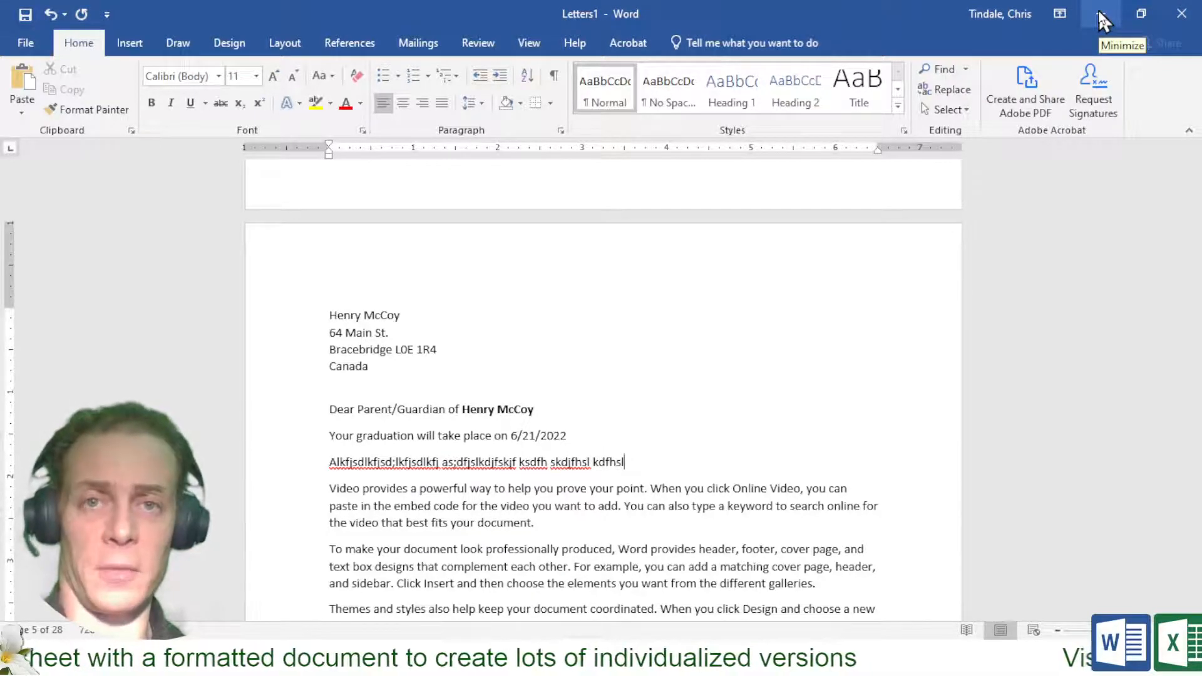
pyautogui.hotkey('alt', 'Tab')
pyautogui.hotkey('alt', 'Tab')
pyautogui.hotkey('alt', 'Tab')
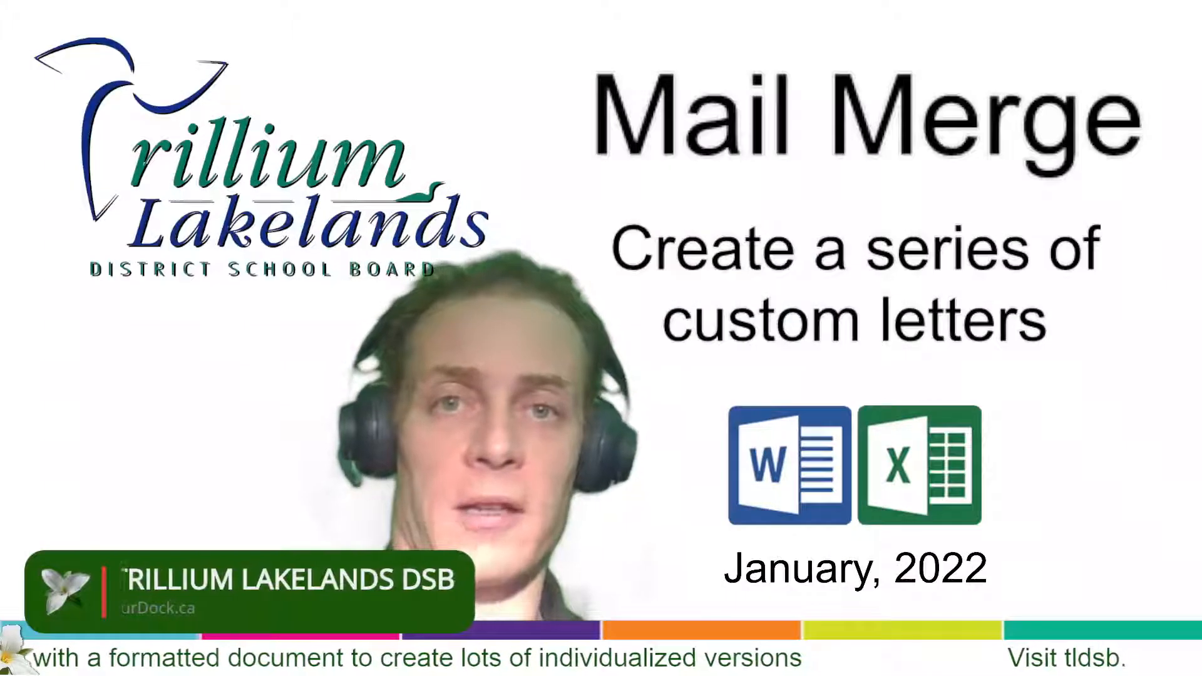